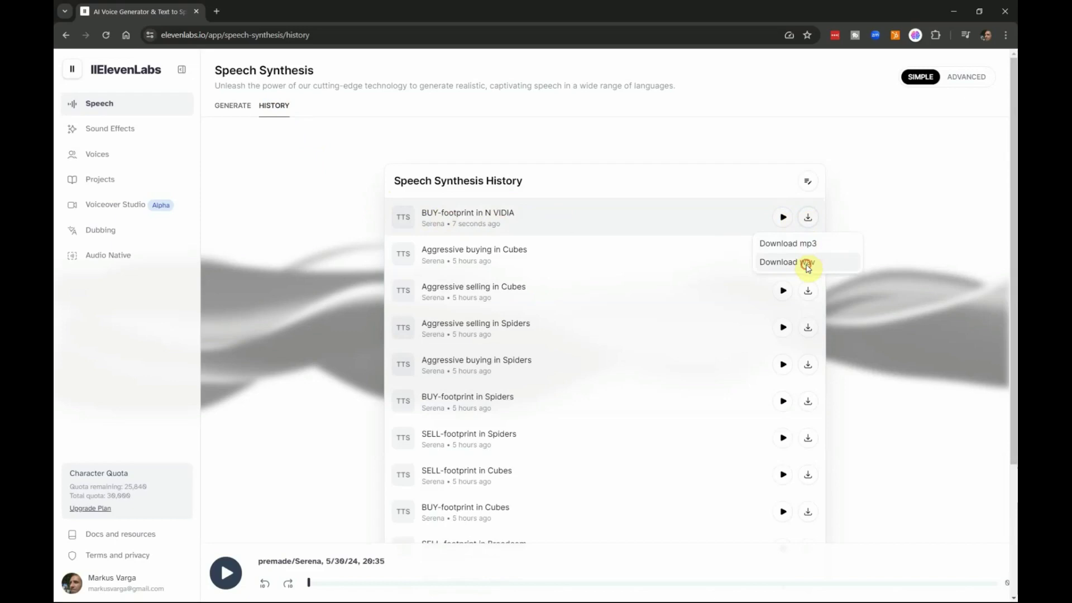
- Download the newest ElevenLabs clip as 'BUY-footprint in N VIDIA.wav' into the AlertSounds folder
left_click(808, 267)
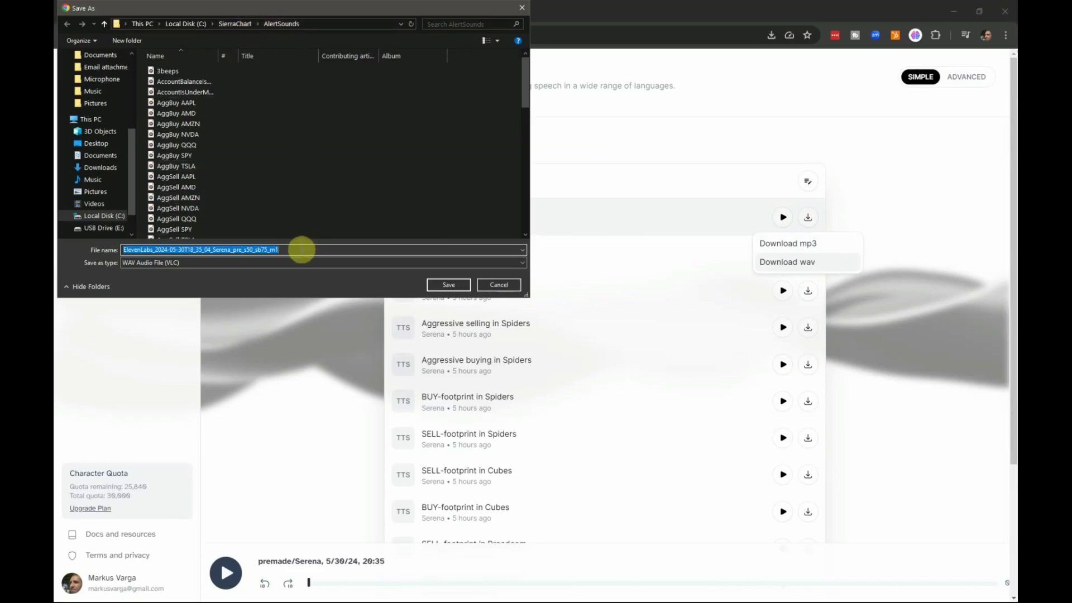
type("Byu")
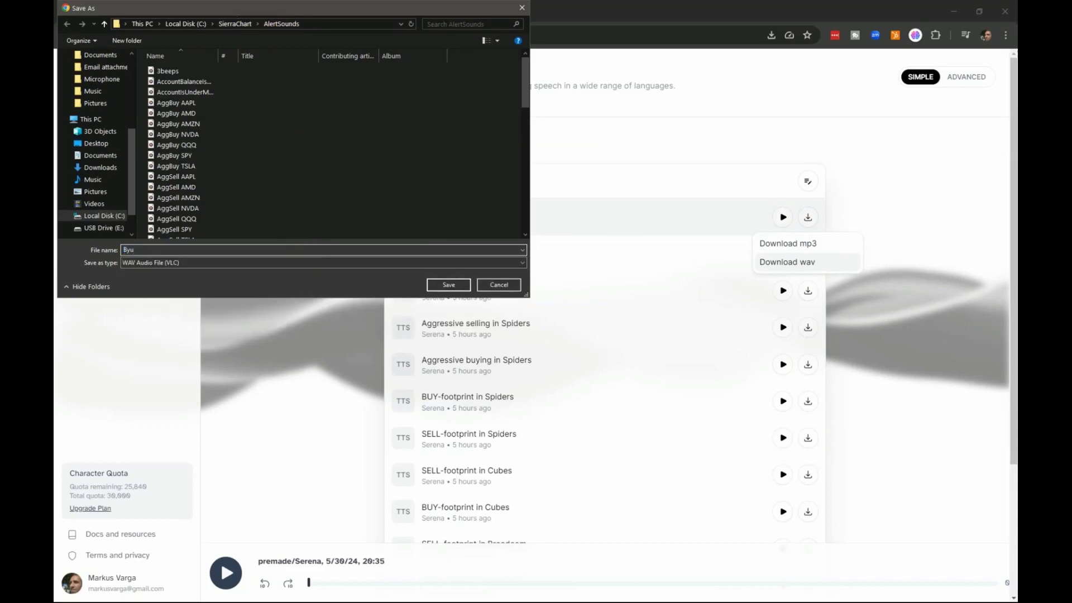
left_click(302, 249)
key("BackSpace")
key("BackSpace")
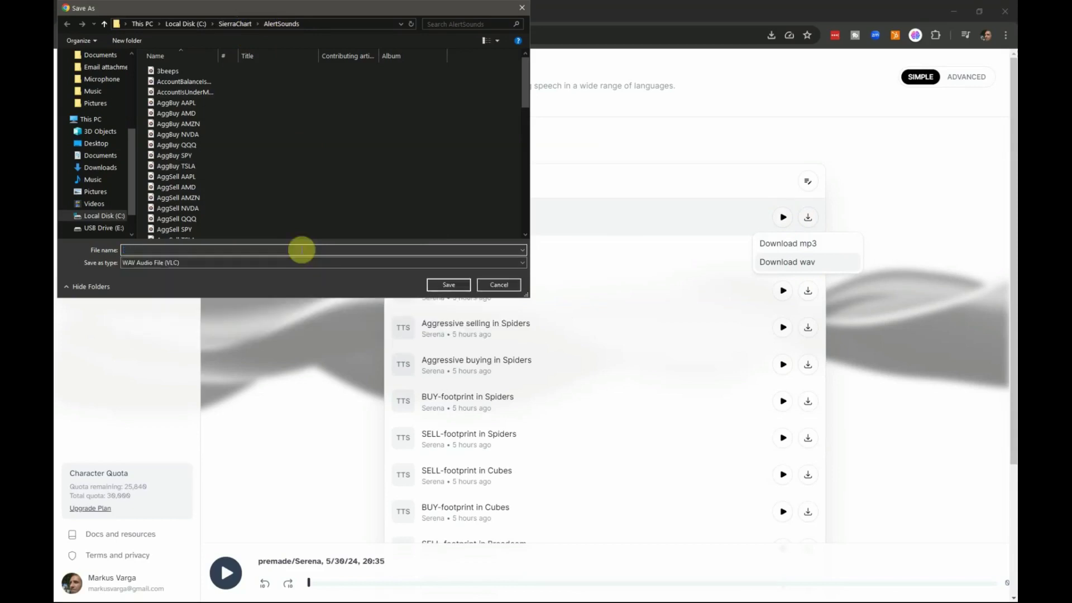
type("BUY-footprint in N VIDIA")
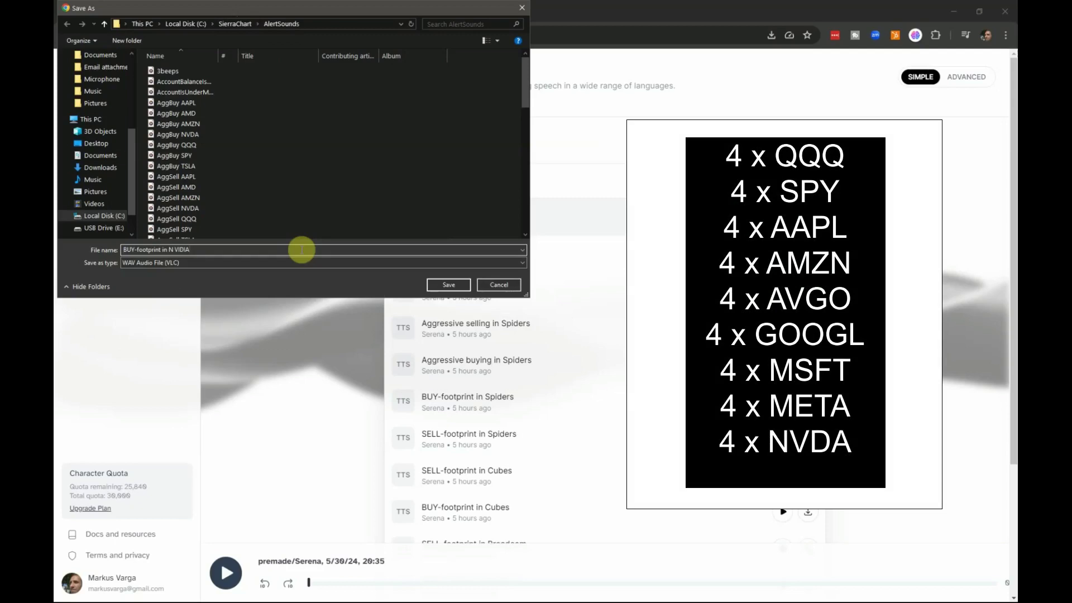
left_click(449, 285)
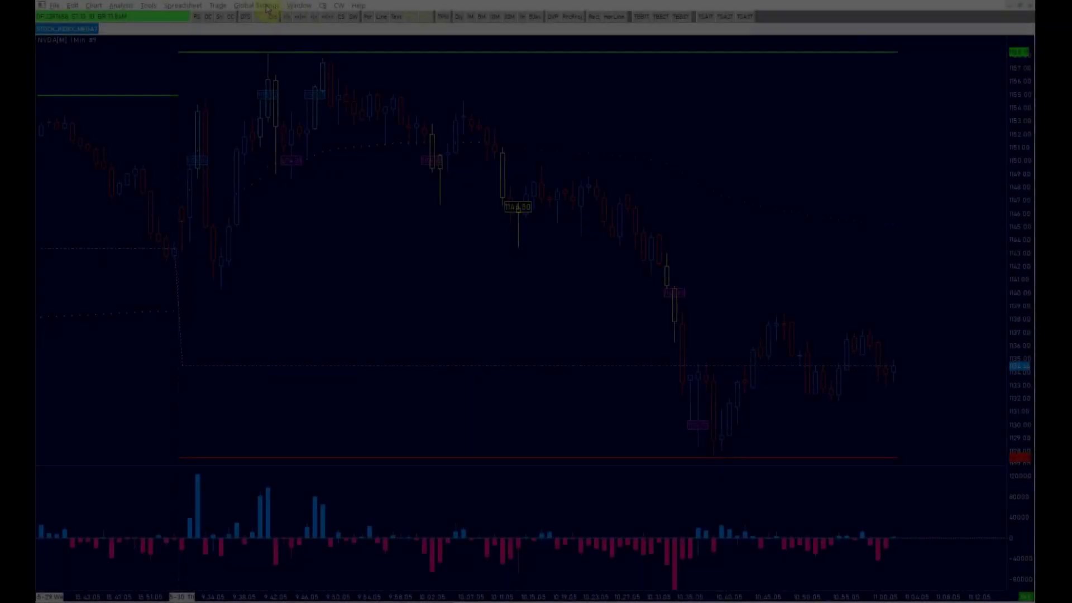
- Open General Settings on the Alerts tab with Alert 1 selected, ready to edit its sound file
left_click(267, 8)
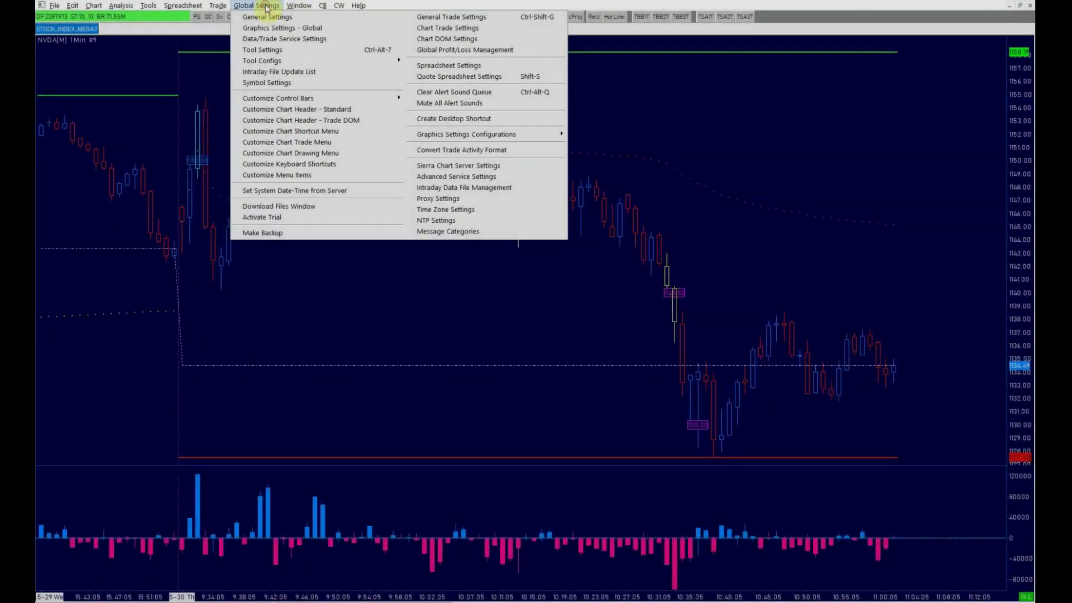
left_click(267, 17)
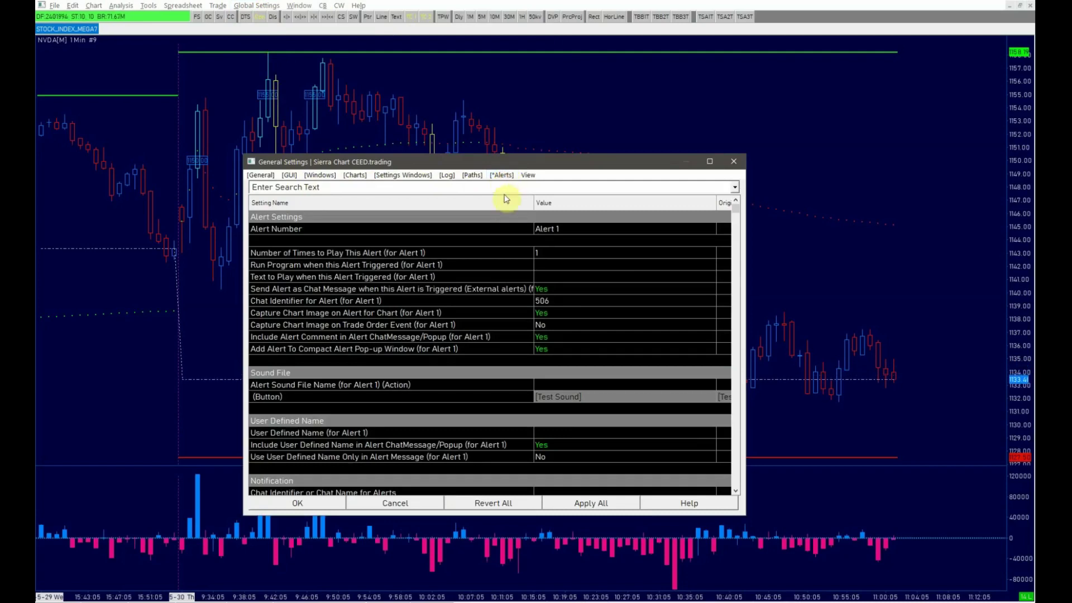
left_click(591, 230)
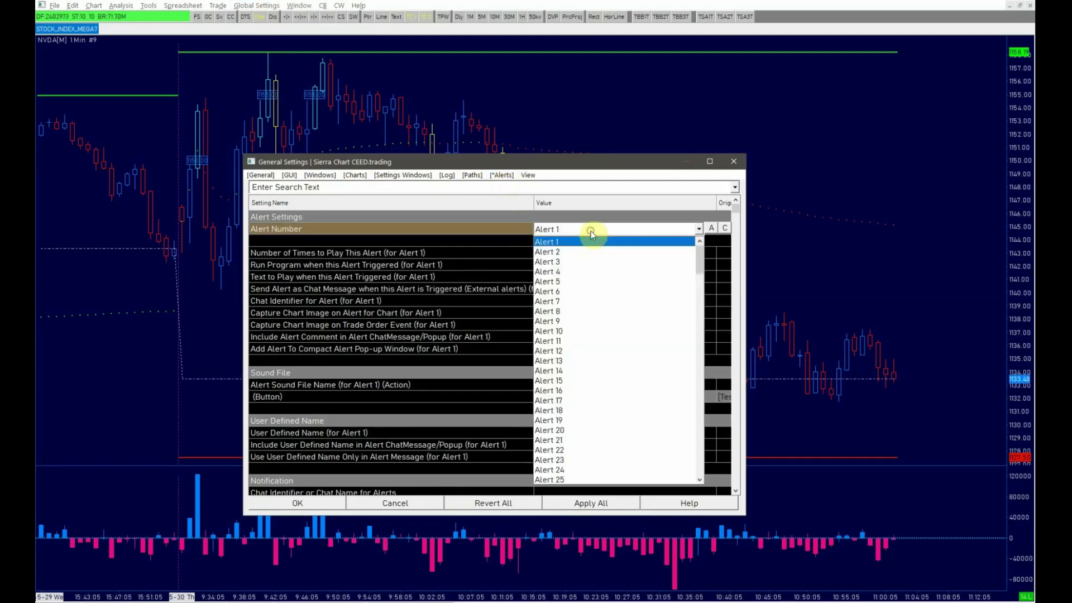
left_click(591, 230)
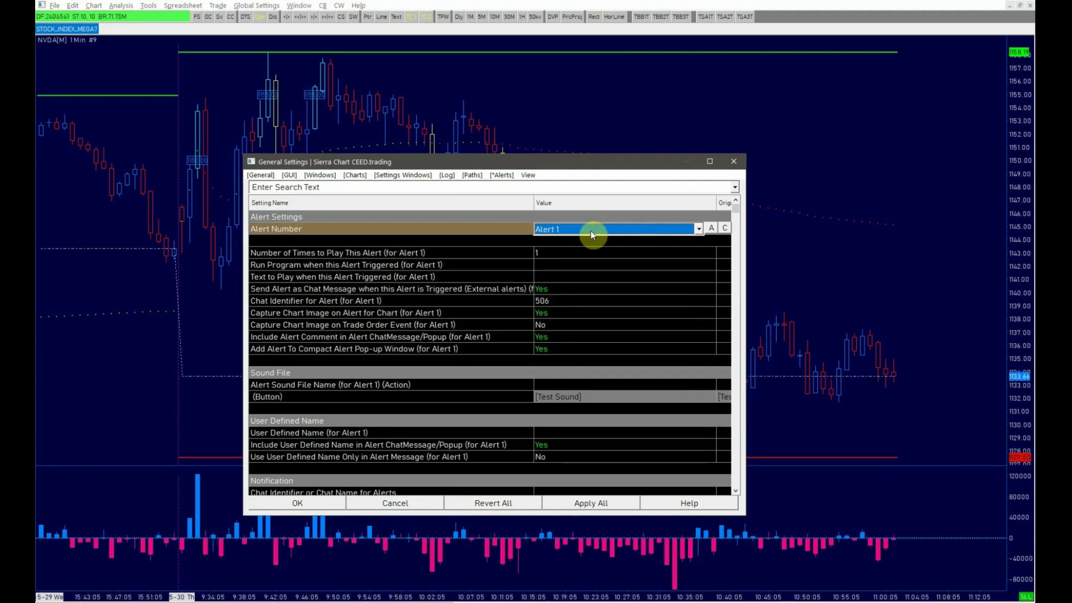
left_click(571, 386)
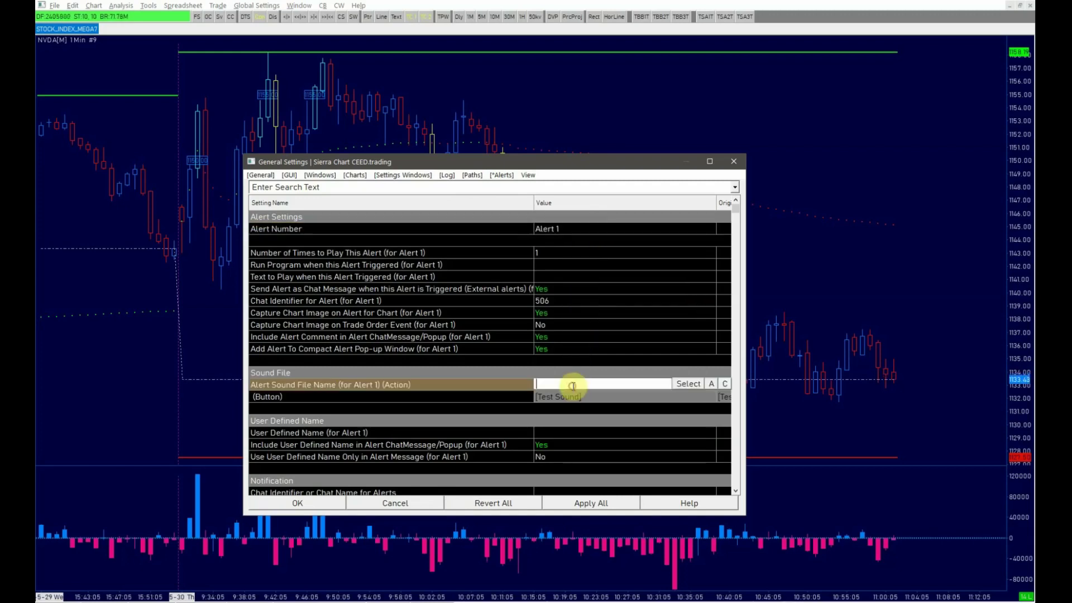
- Set Alert 1's sound file to AggBuy NVDA.wav and test-play it
left_click(688, 384)
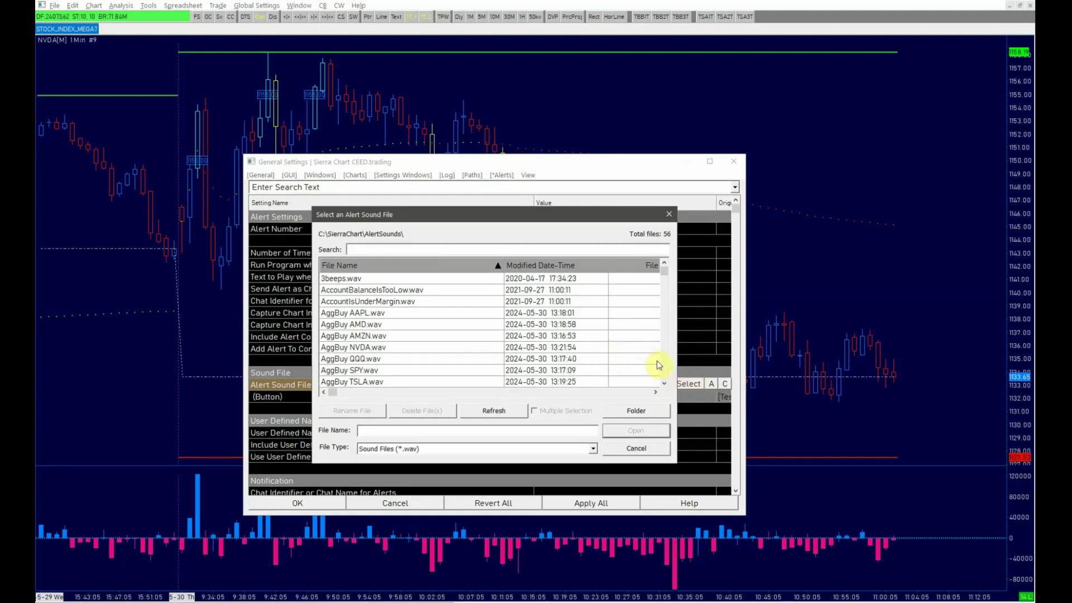
left_click(664, 384)
left_click(664, 383)
left_click(664, 383)
left_click(664, 383)
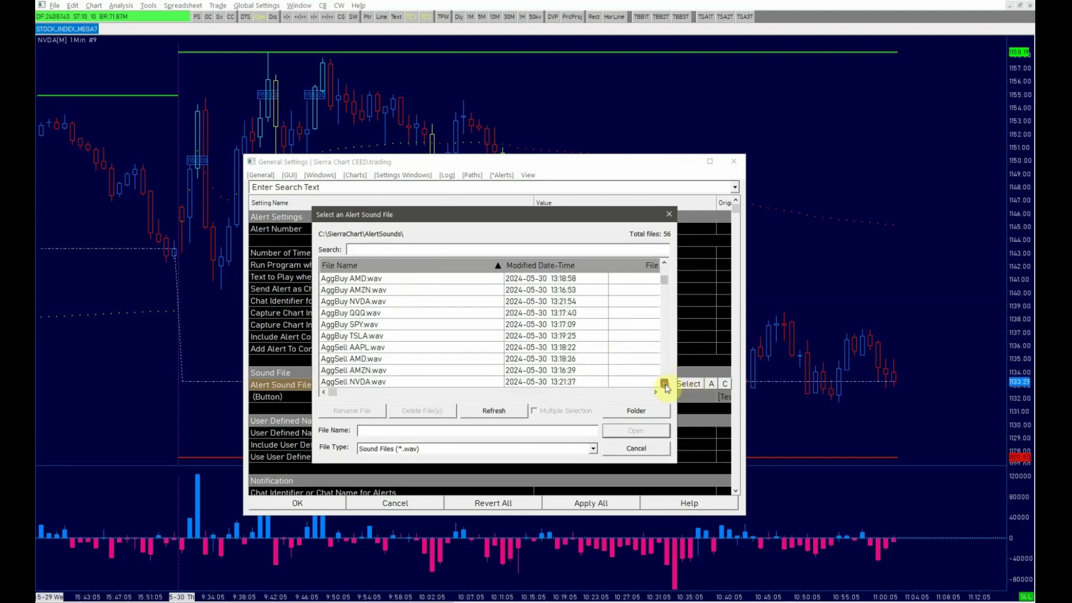
left_click(664, 383)
left_click(664, 384)
left_click(664, 383)
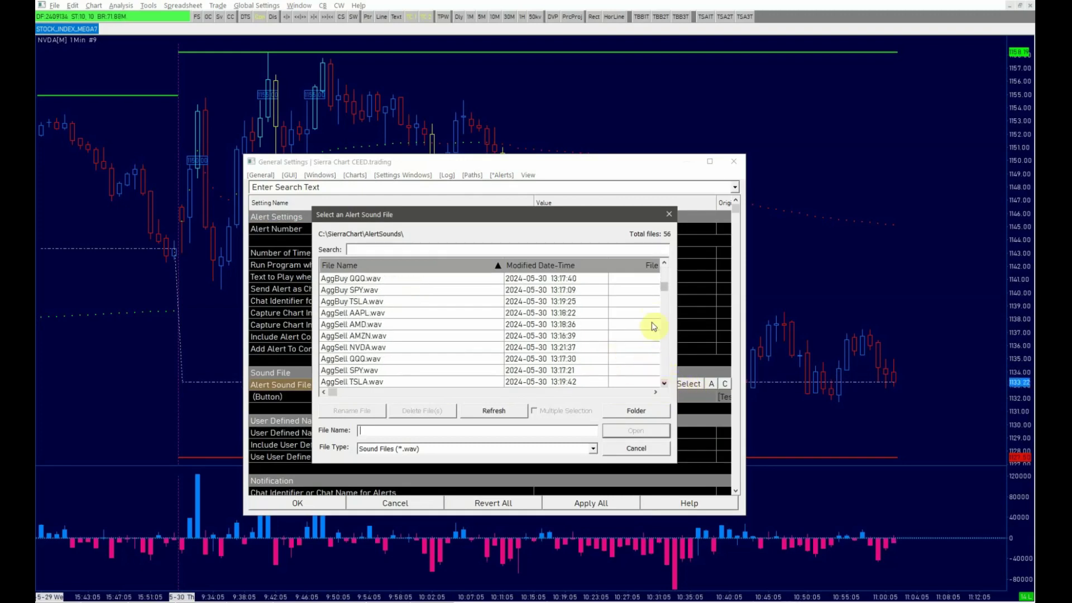
left_click(664, 263)
left_click(664, 263)
left_click(664, 263)
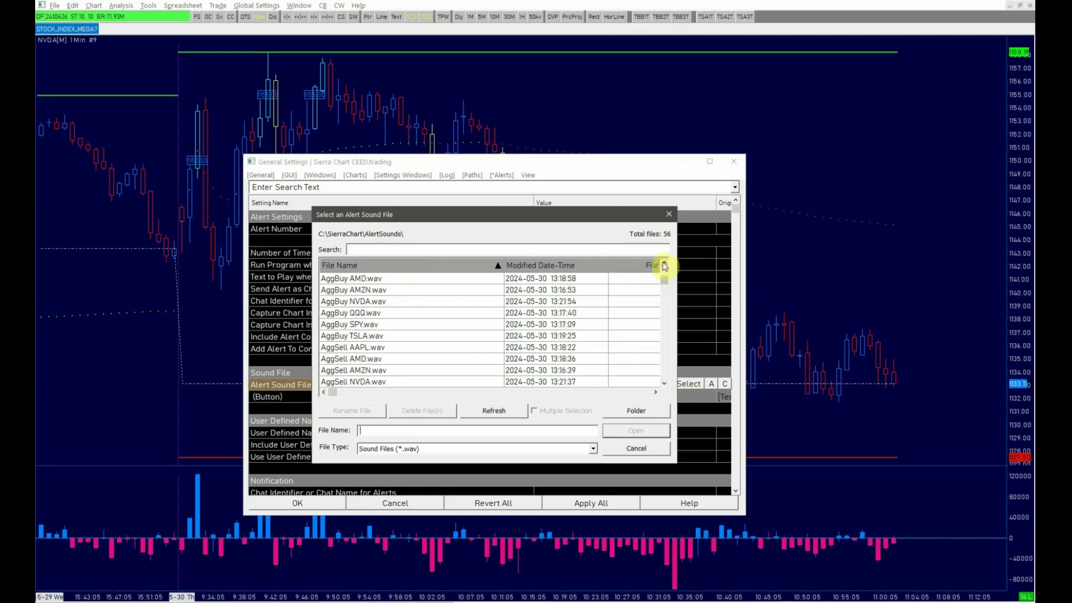
left_click(340, 303)
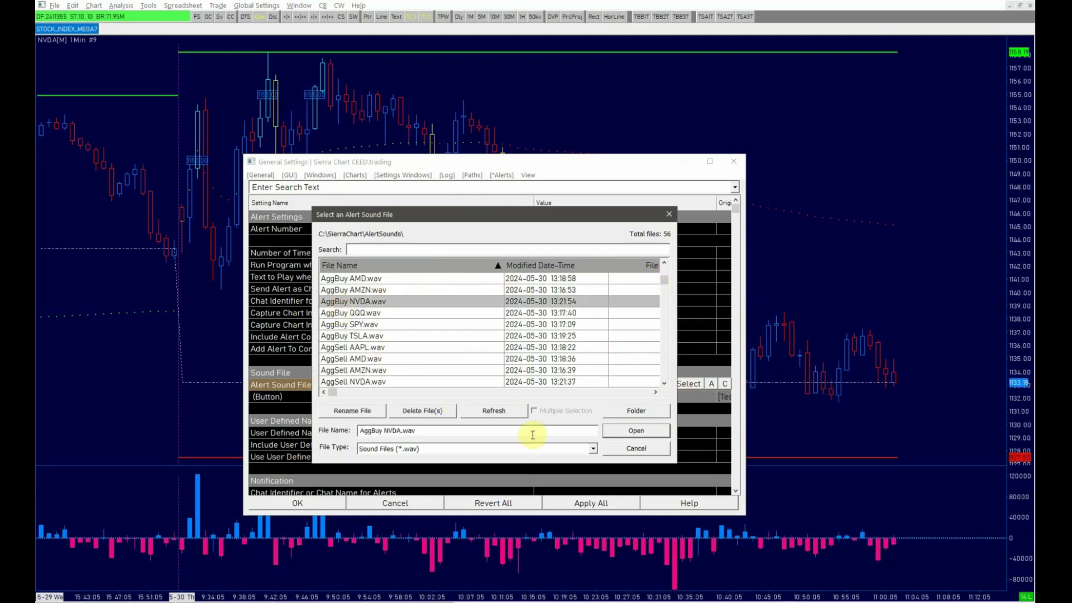
left_click(626, 434)
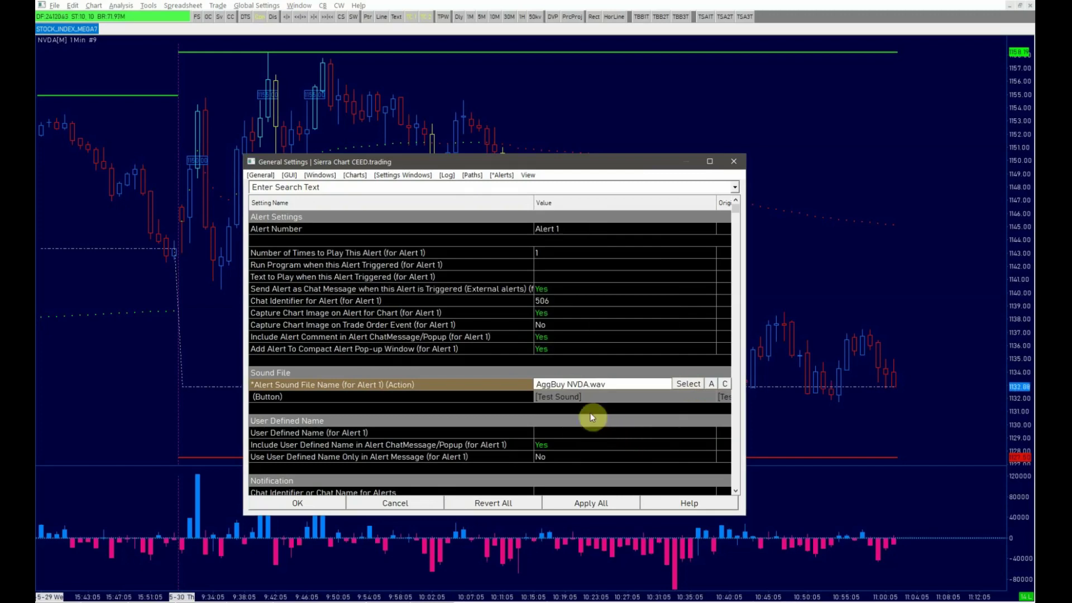
left_click(565, 395)
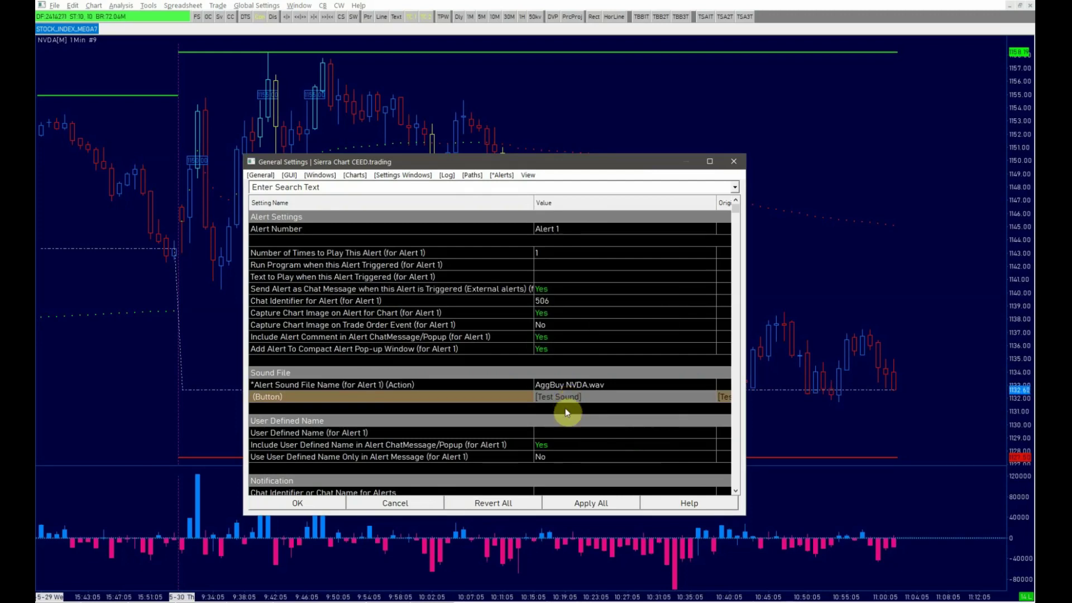
- Give Alert 1 the user-defined name 'Aggressive Buy NVDA'
left_click(562, 433)
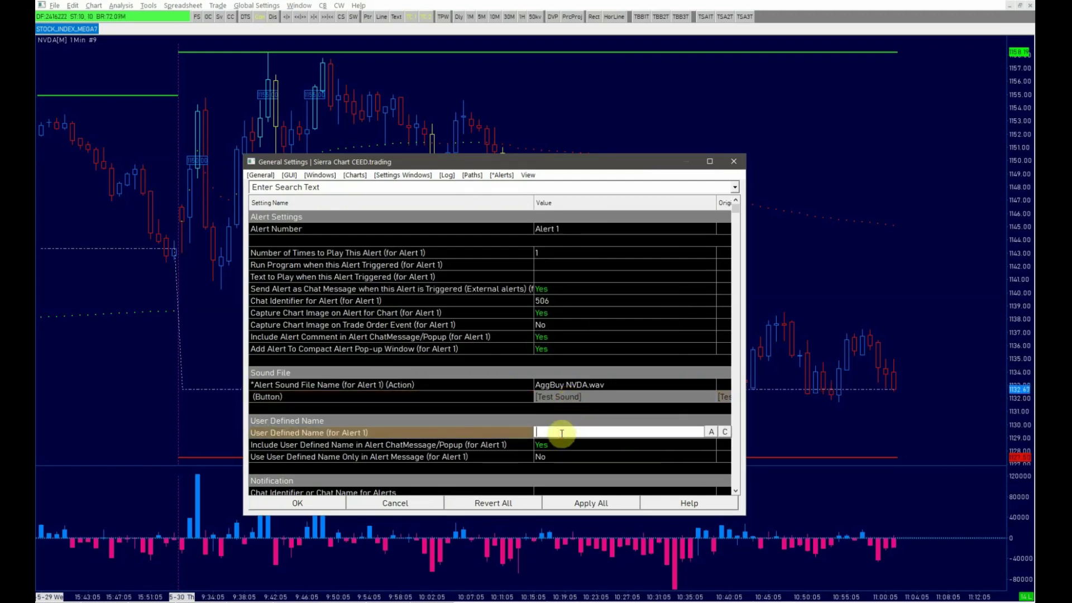
type("Aggre")
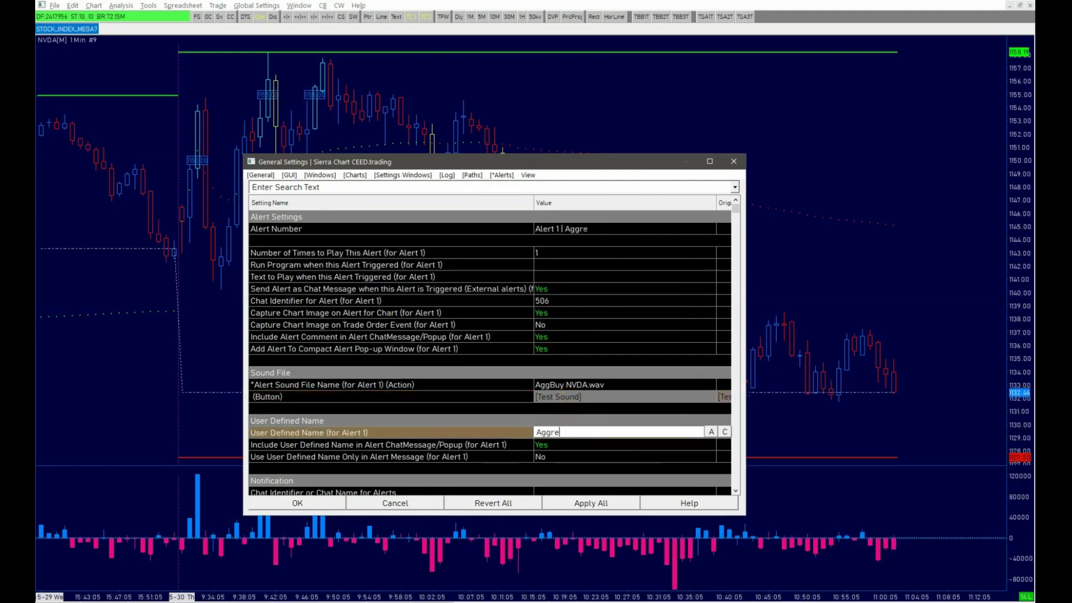
type("ssive")
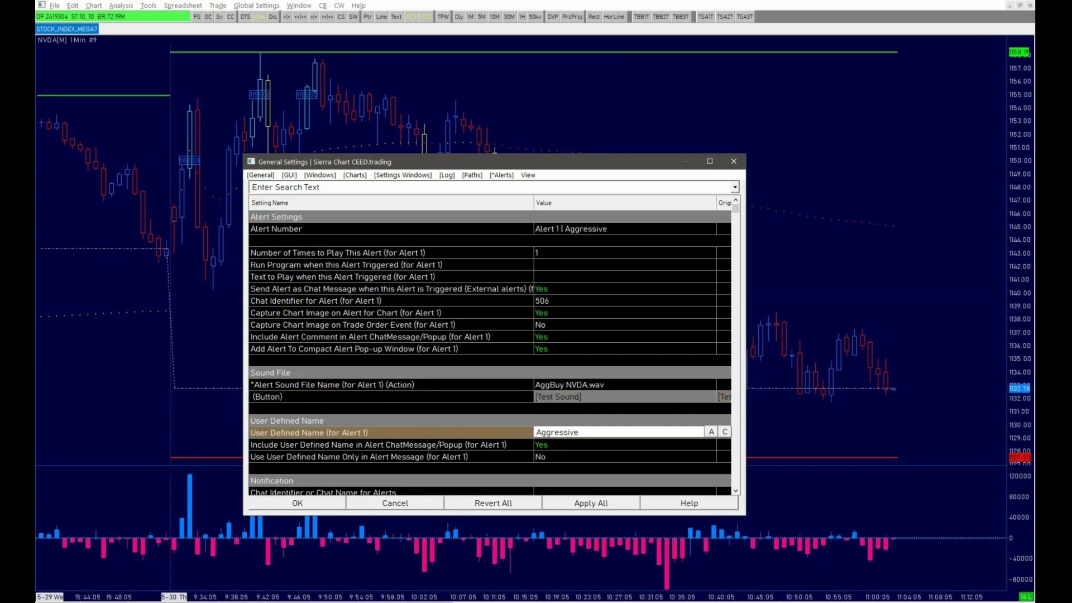
type(" Buy NVDA")
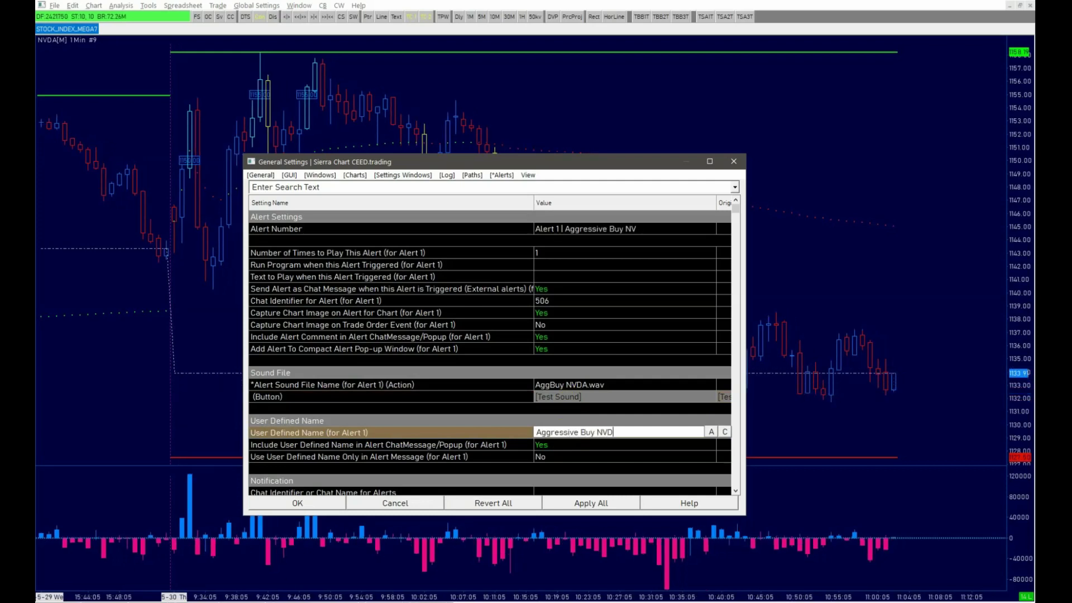
left_click(712, 435)
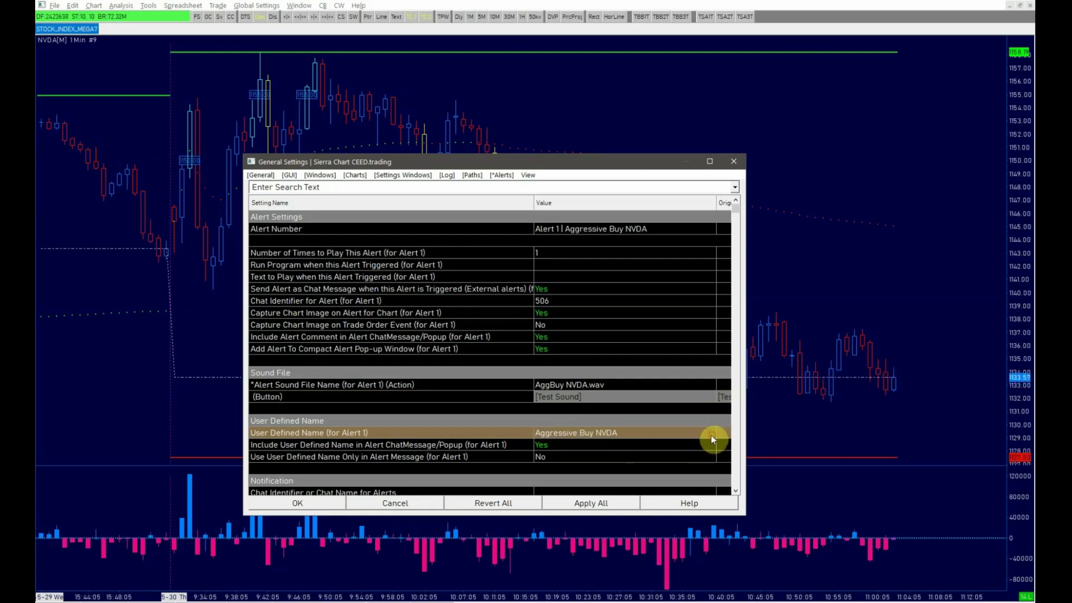
left_click(603, 230)
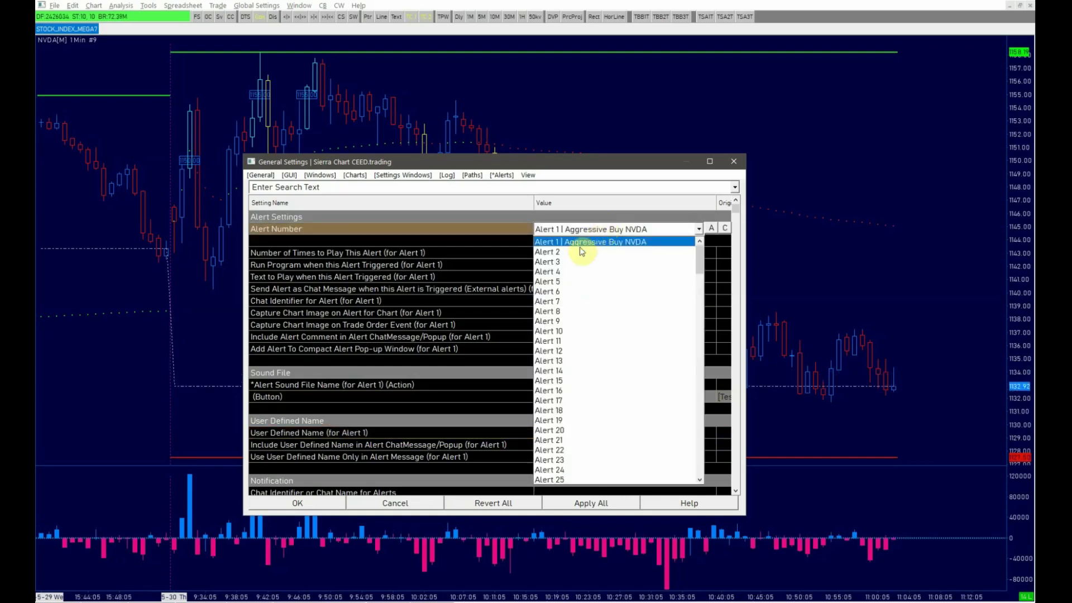
- Switch to Alert 2, set its sound file to AggSell NVDA.wav, and test-play it
left_click(576, 252)
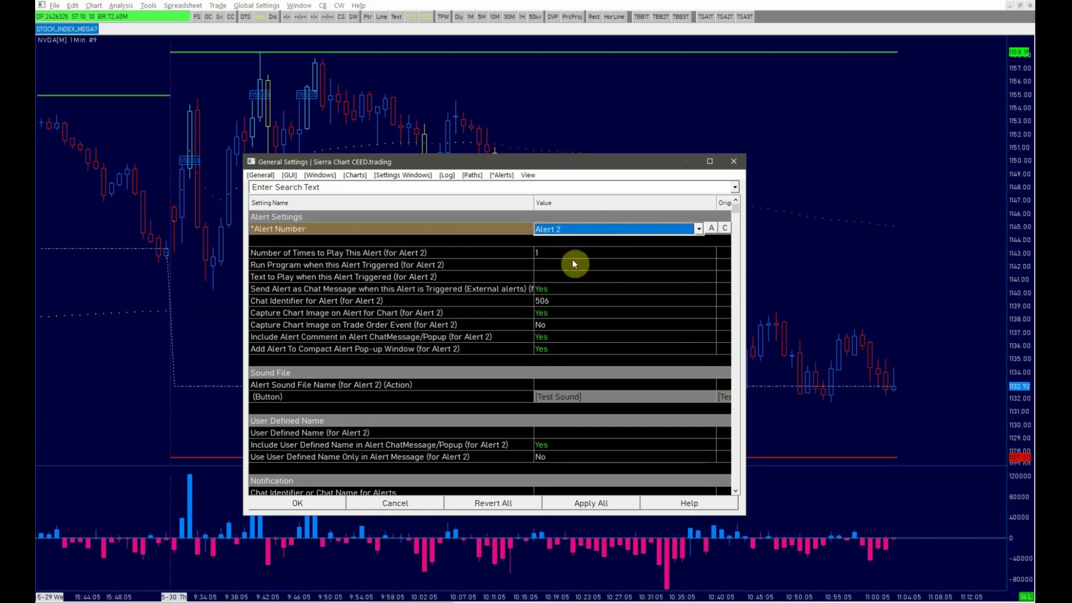
left_click(565, 386)
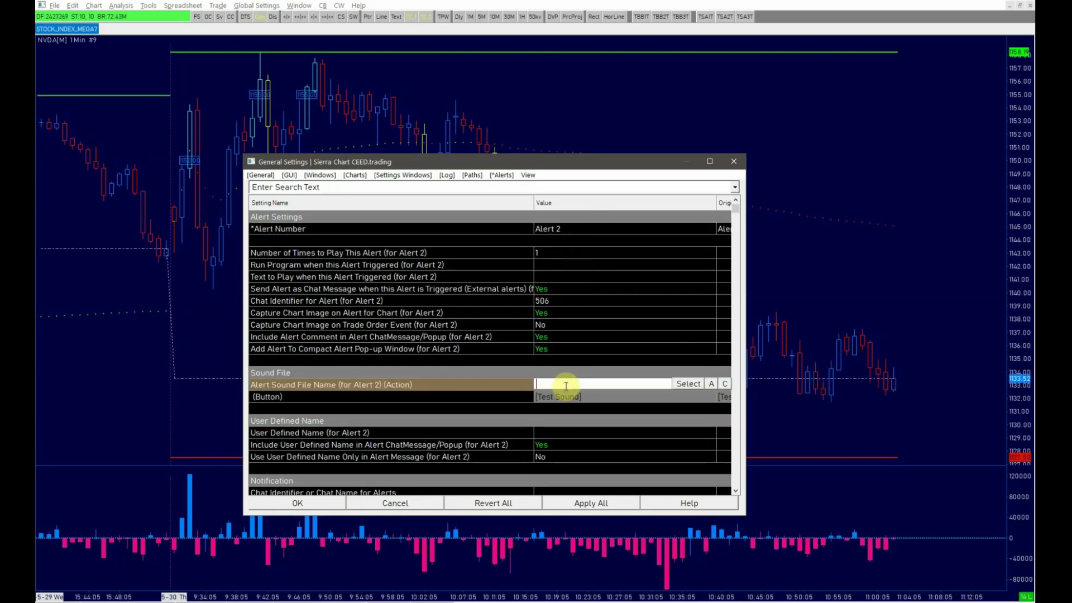
left_click(689, 384)
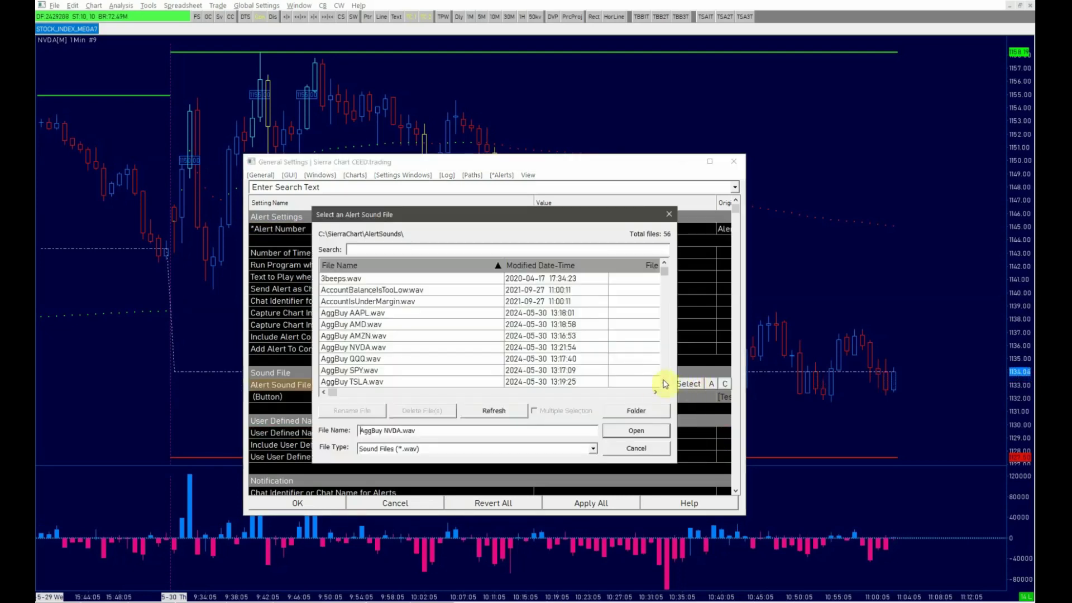
left_click(664, 383)
left_click(664, 383)
left_click(664, 383)
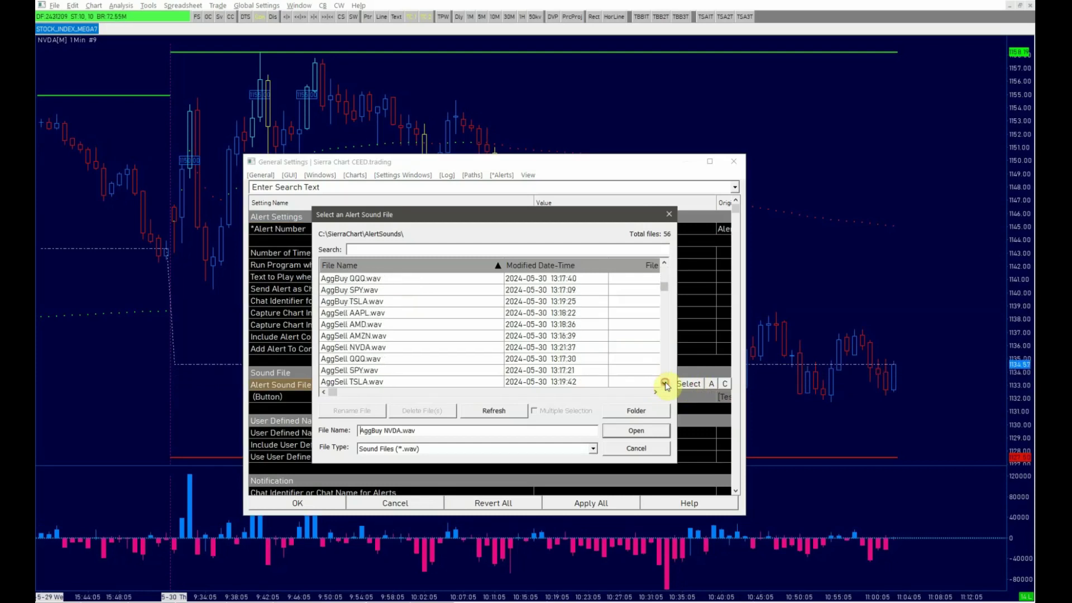
left_click(445, 348)
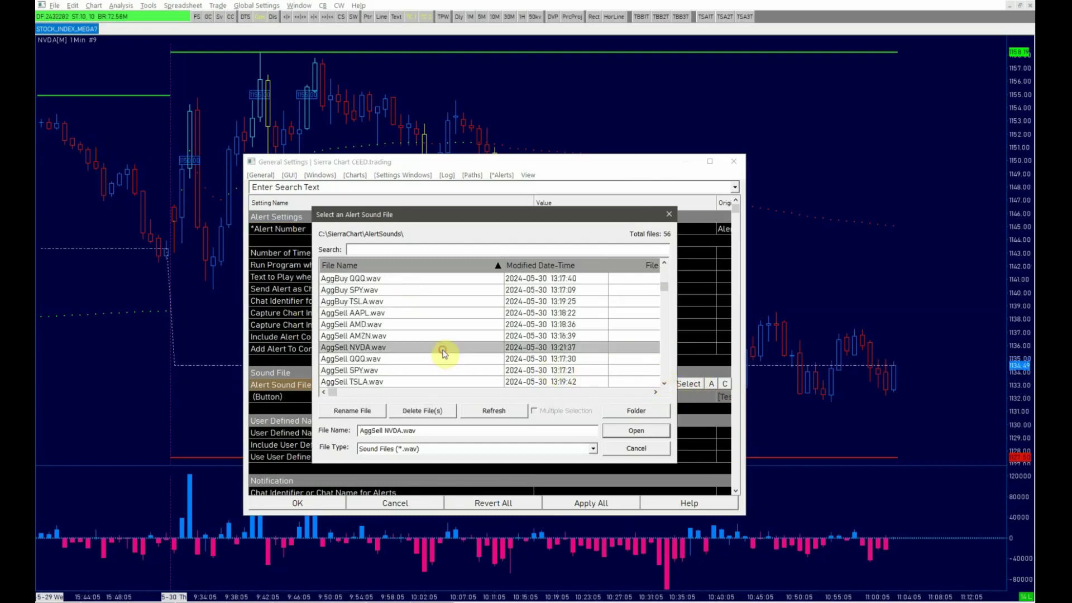
left_click(635, 431)
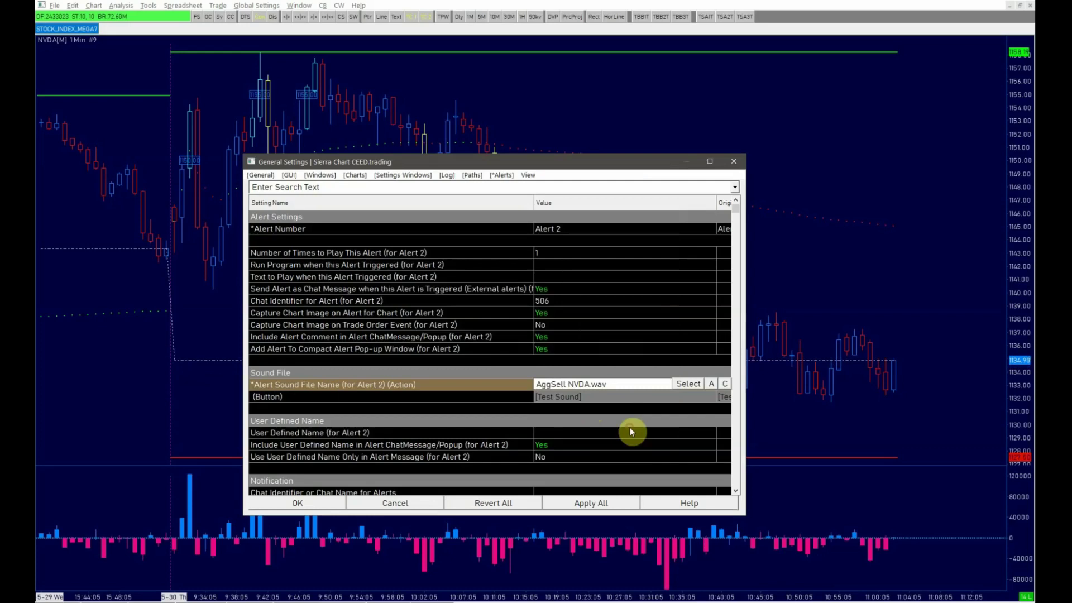
left_click(561, 396)
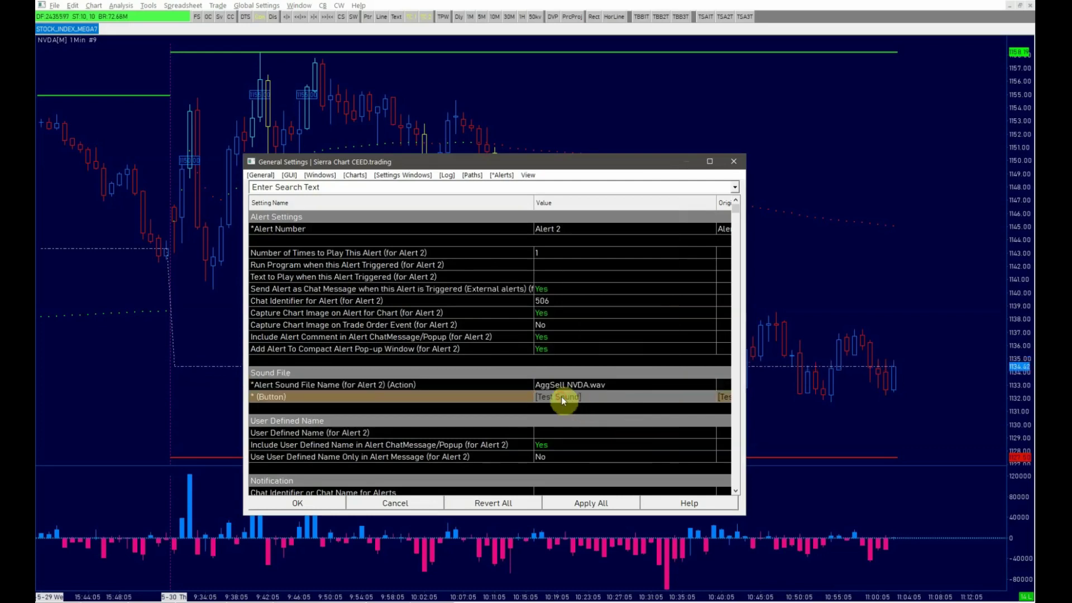
- Give Alert 2 the user-defined name 'Aggressive sell NVDA'
left_click(564, 430)
type("Agg")
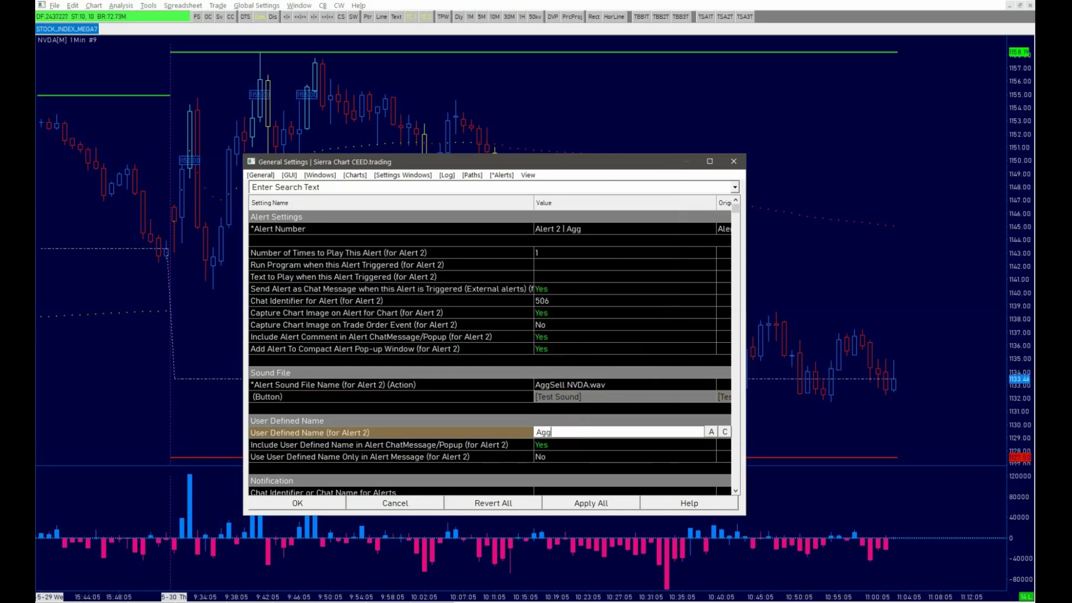
type("ressive s")
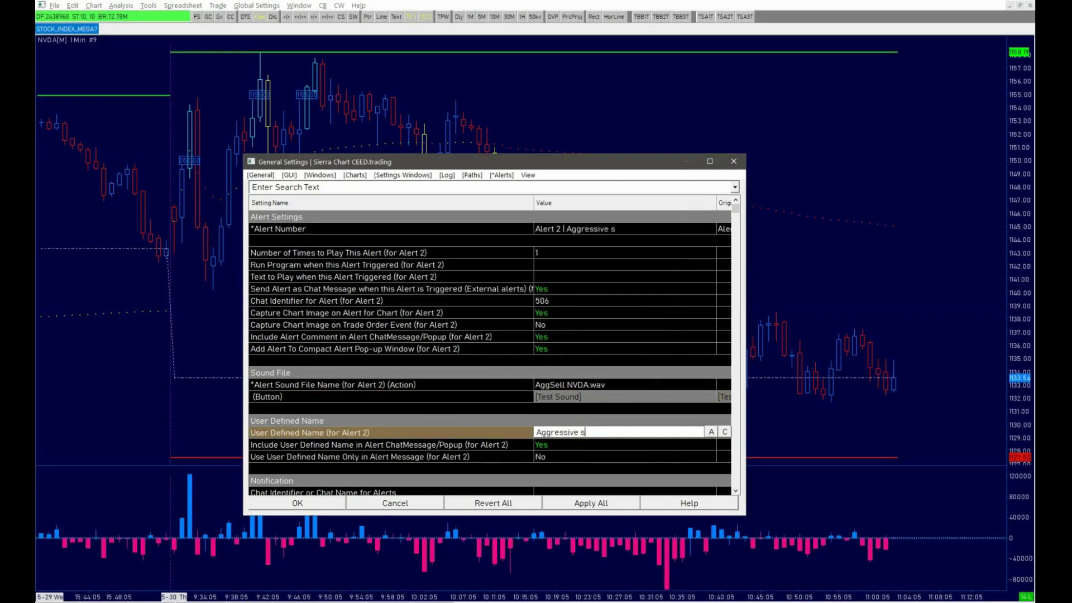
type("ell NVDA")
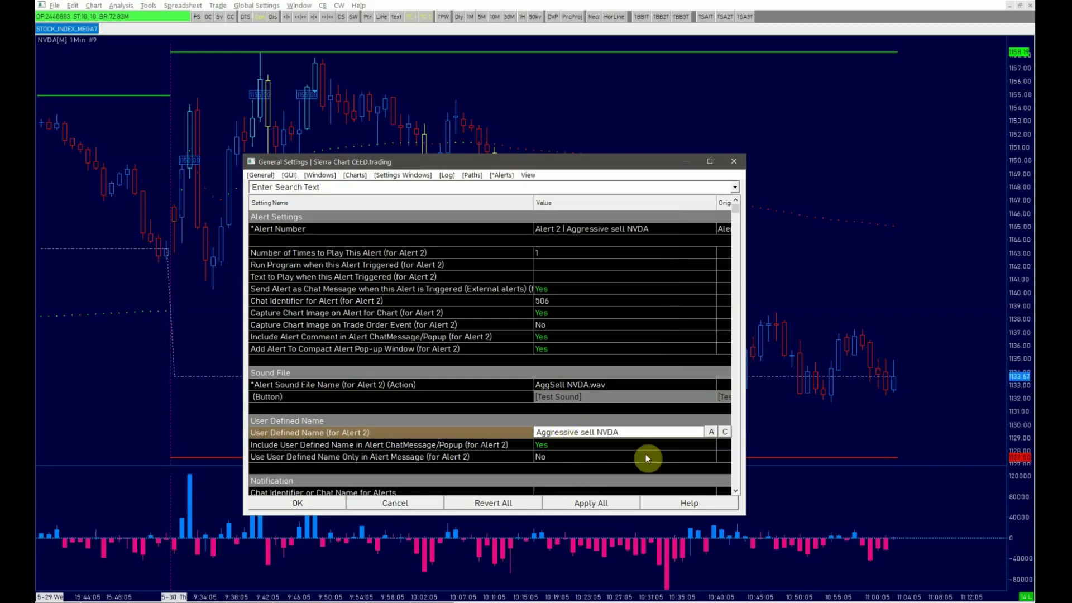
left_click(711, 433)
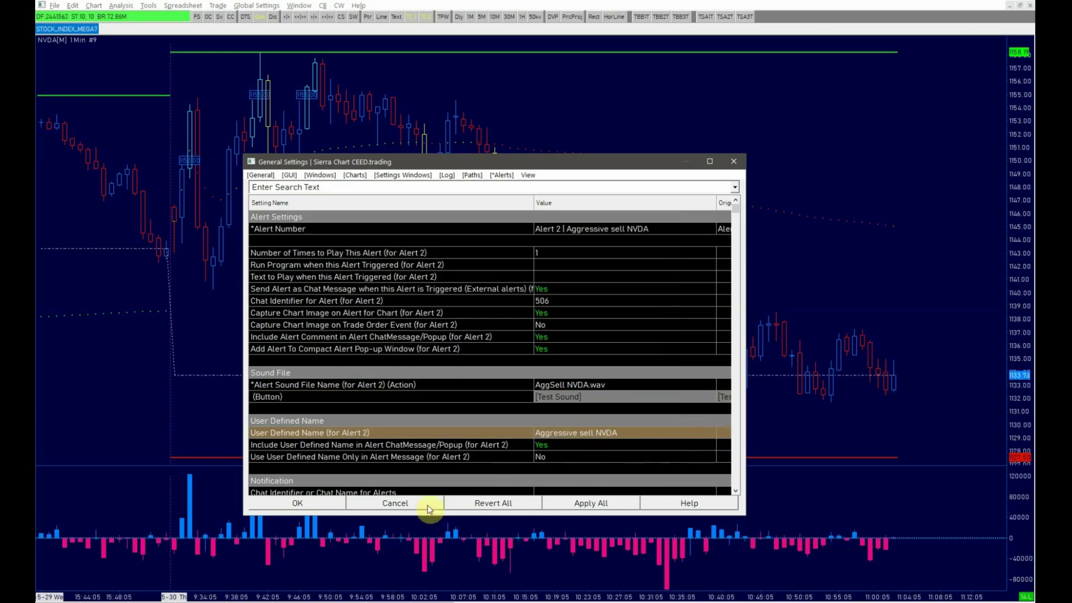
left_click(585, 230)
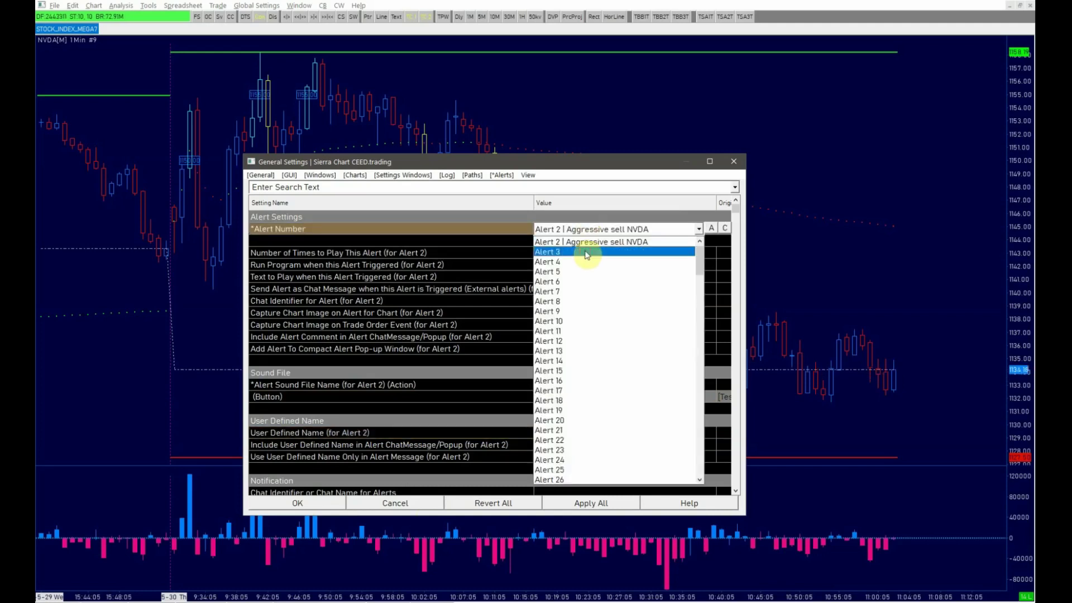
- Switch to Alert 3, set its sound file to Buy FP NVDA.wav, and test-play it
left_click(586, 252)
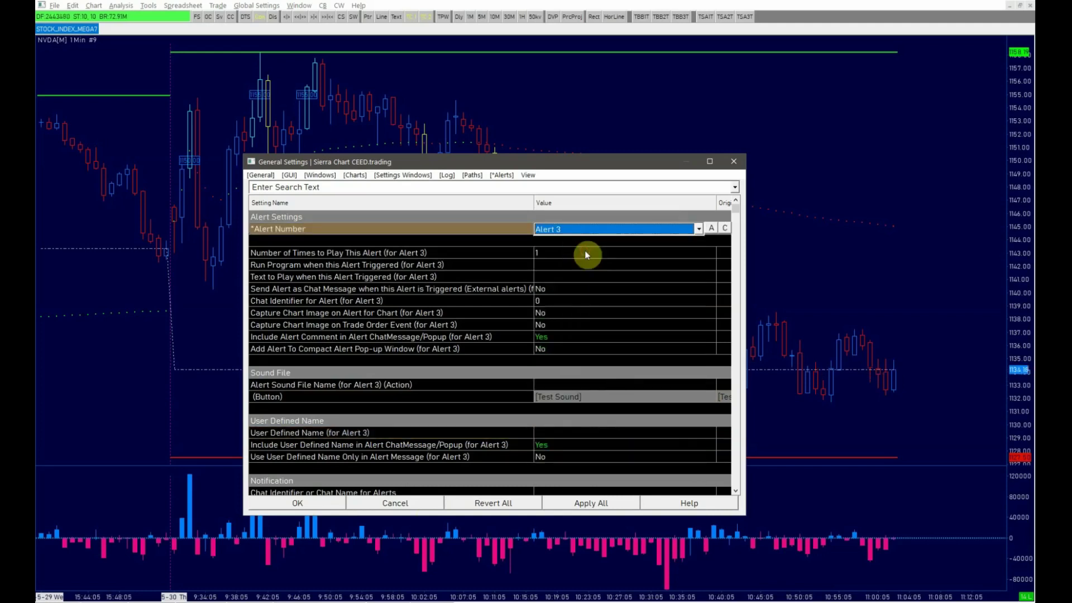
left_click(562, 383)
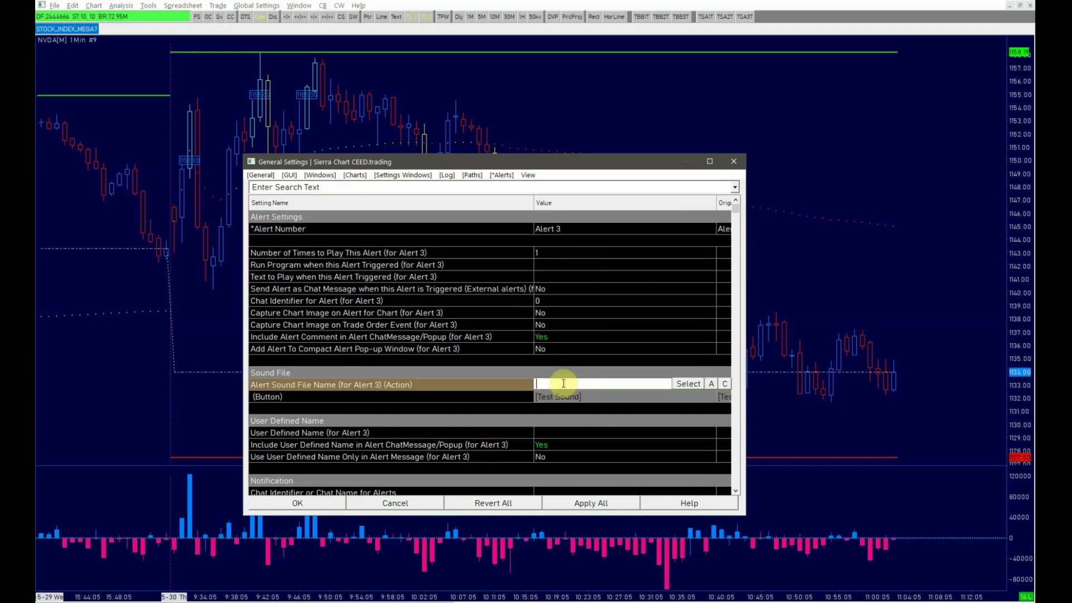
left_click(687, 383)
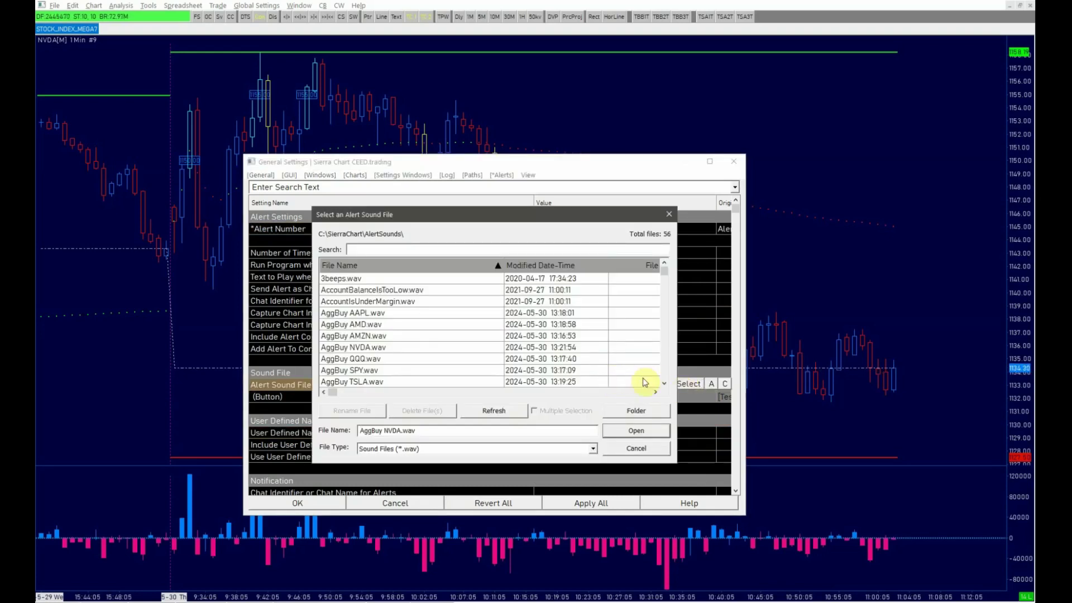
scroll(662, 371, "down", 5)
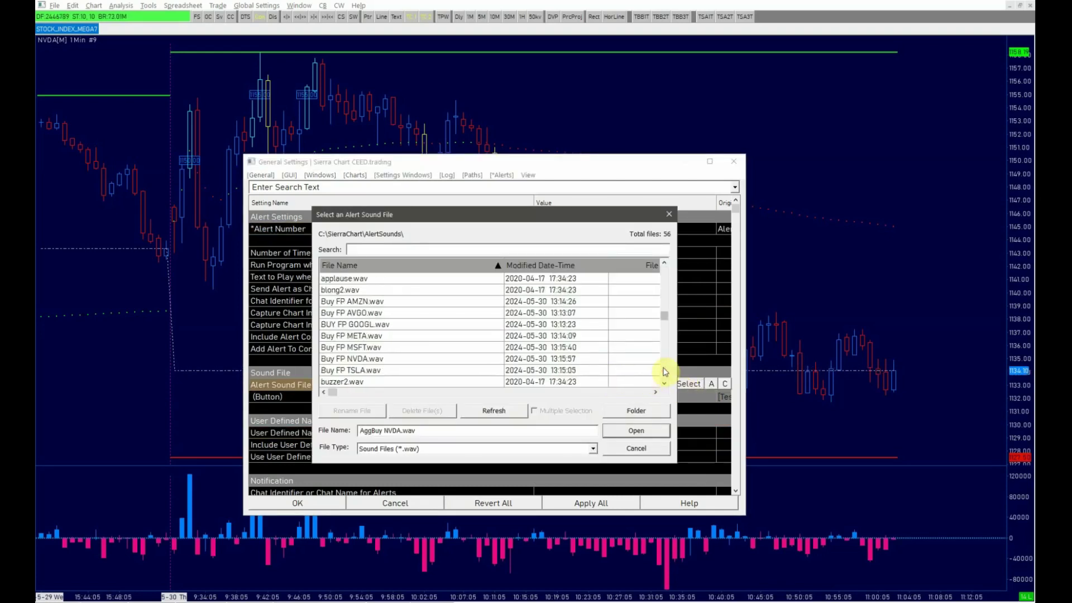
left_click(368, 361)
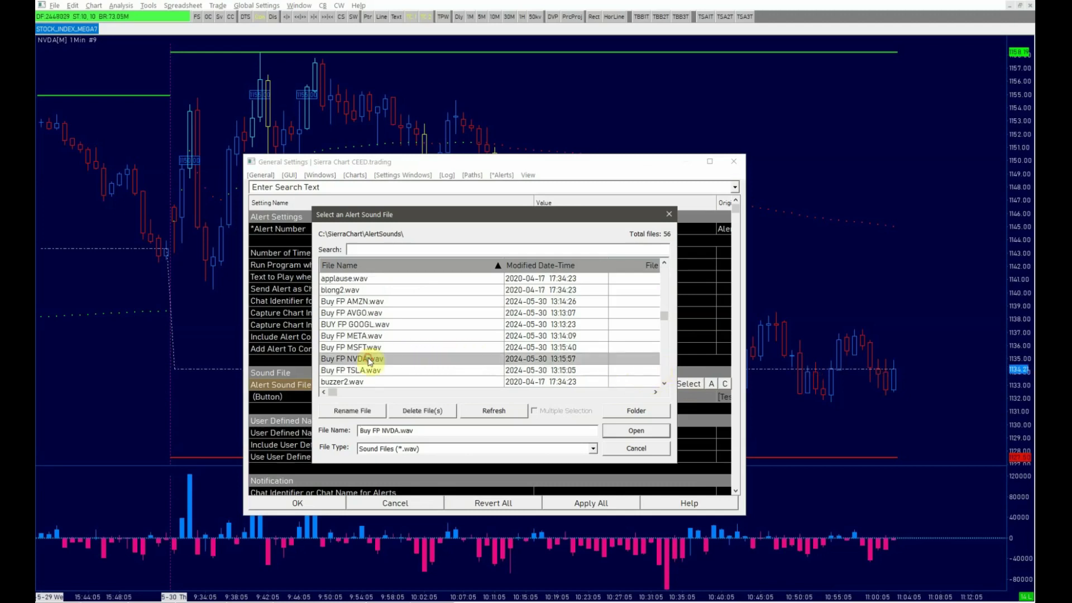
left_click(636, 430)
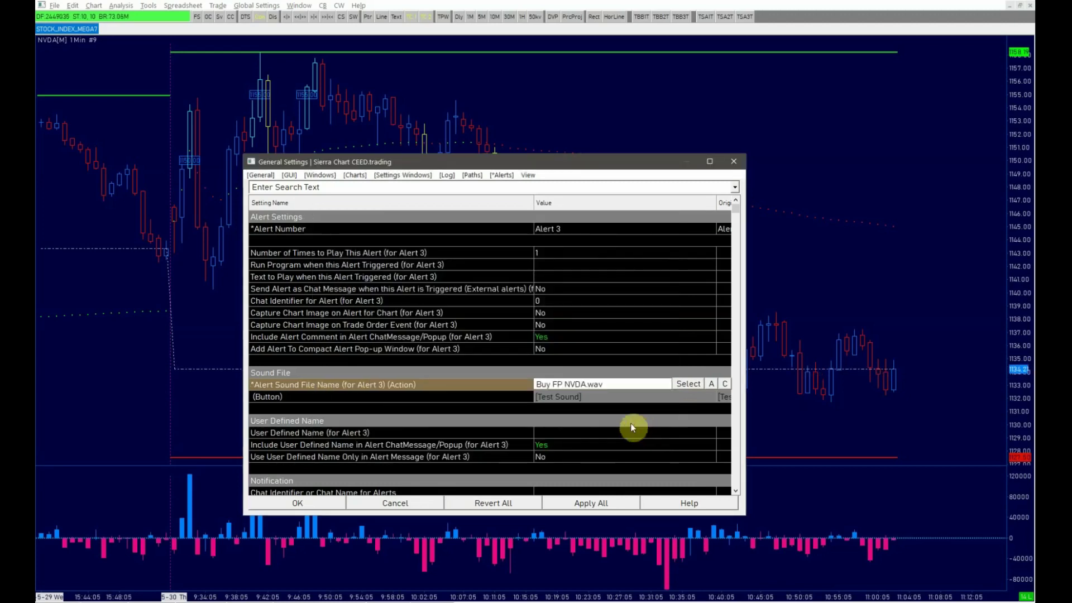
left_click(569, 402)
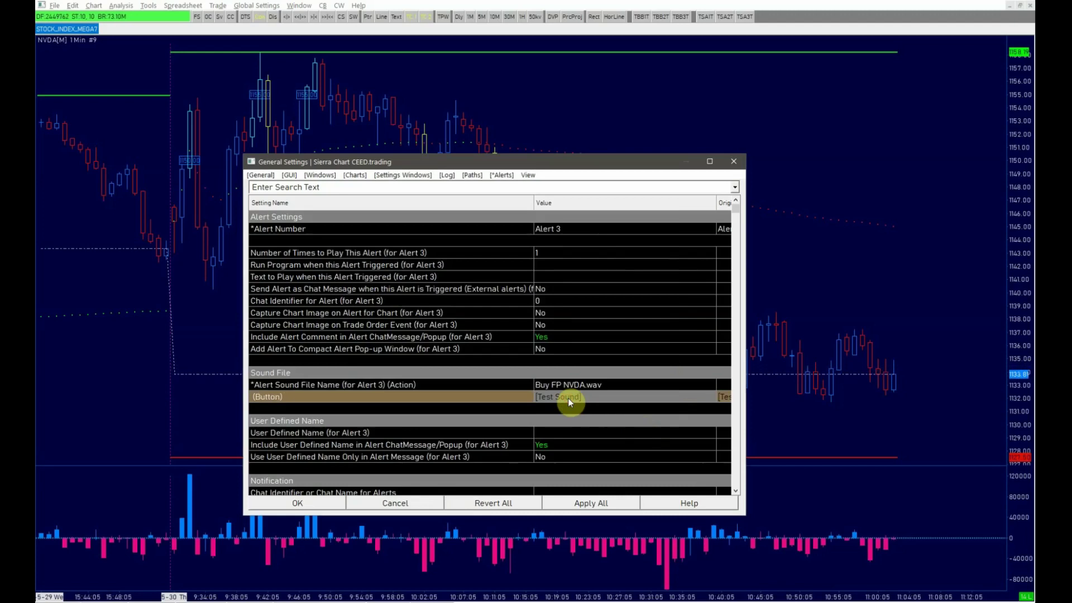
- Give Alert 3 the user-defined name 'Buy FP NVDA'
left_click(559, 433)
type("B")
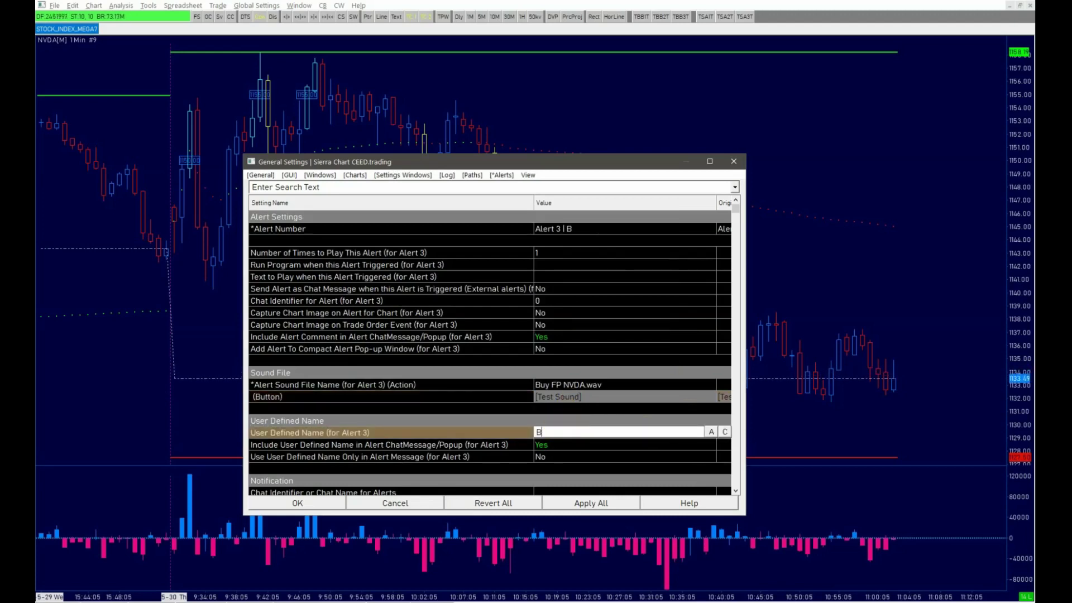
type("uy FP ")
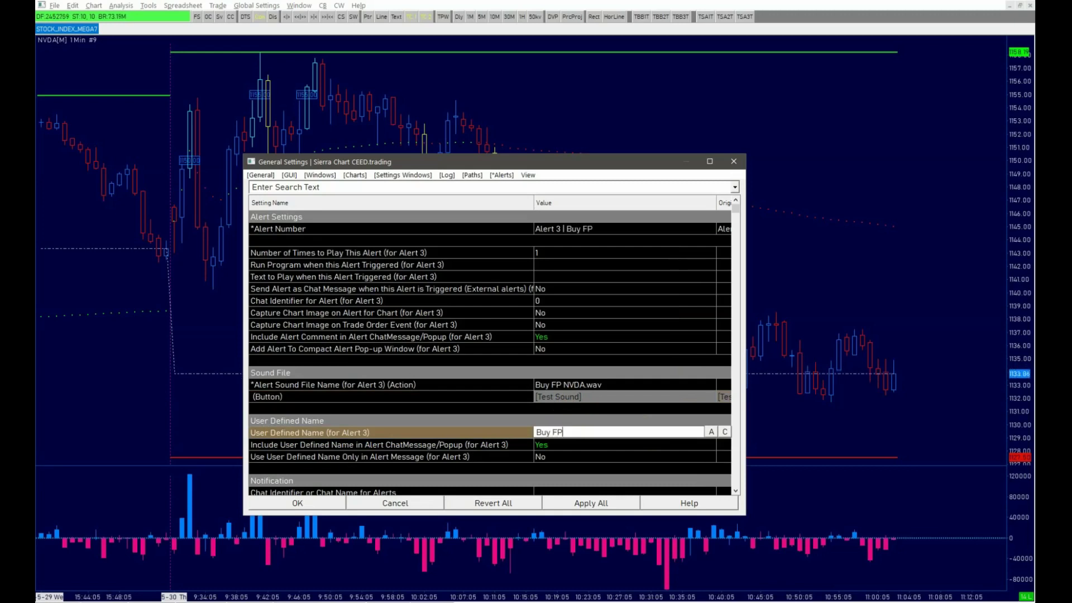
type("NVDA")
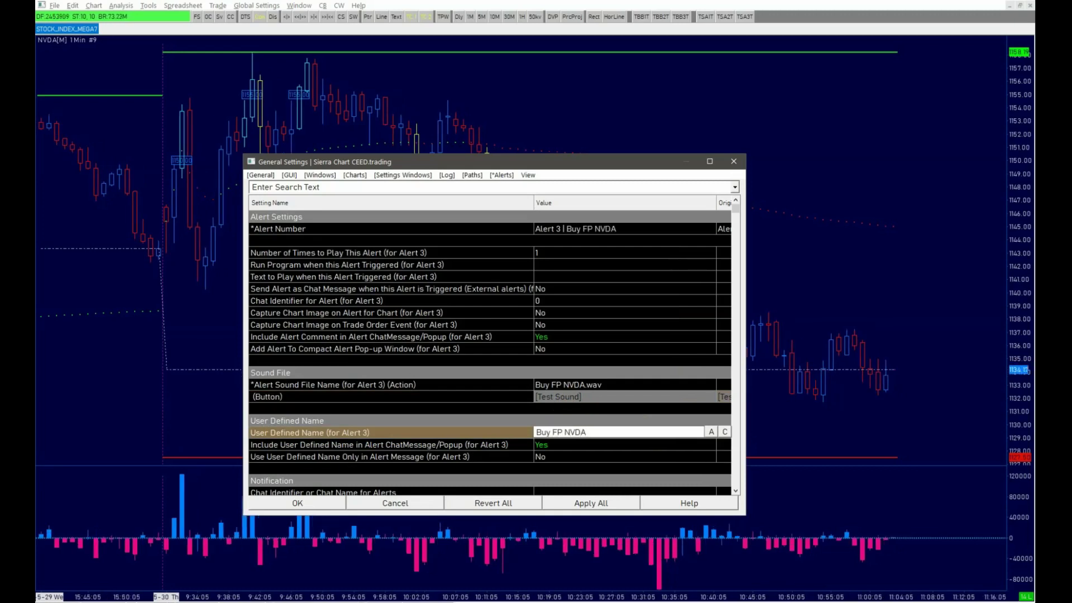
left_click(712, 432)
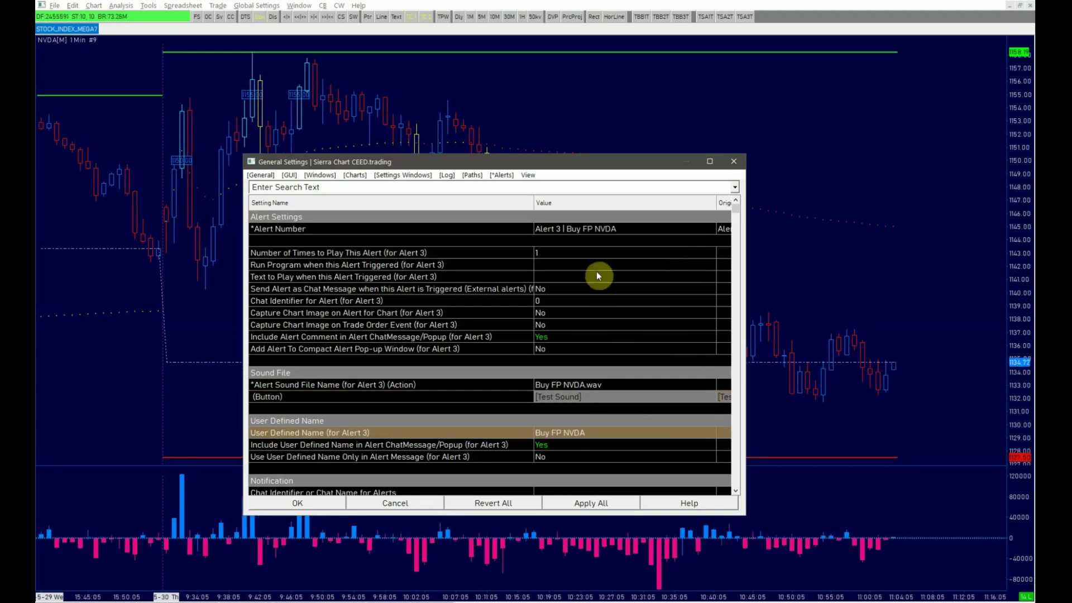
left_click(585, 234)
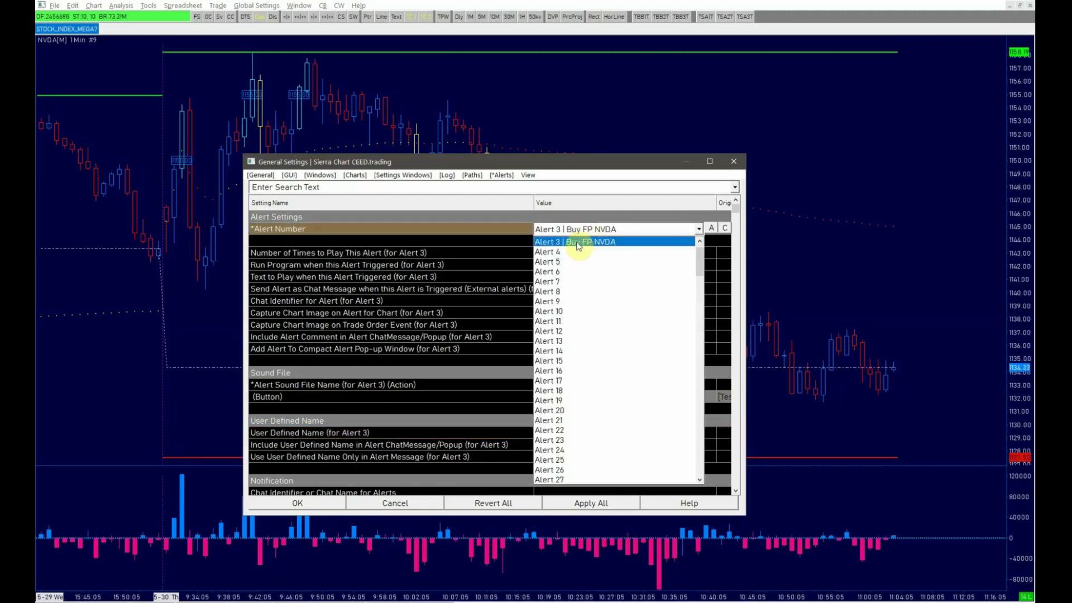
- Switch to Alert 4, set its sound file to Sell FP NVDA.wav, and test-play it
left_click(570, 249)
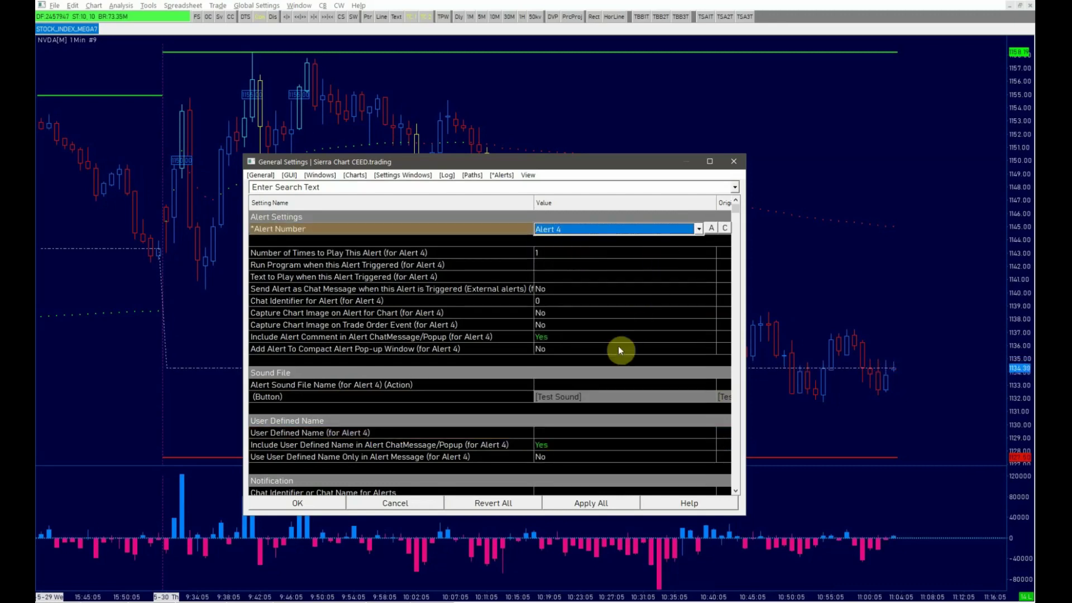
left_click(594, 384)
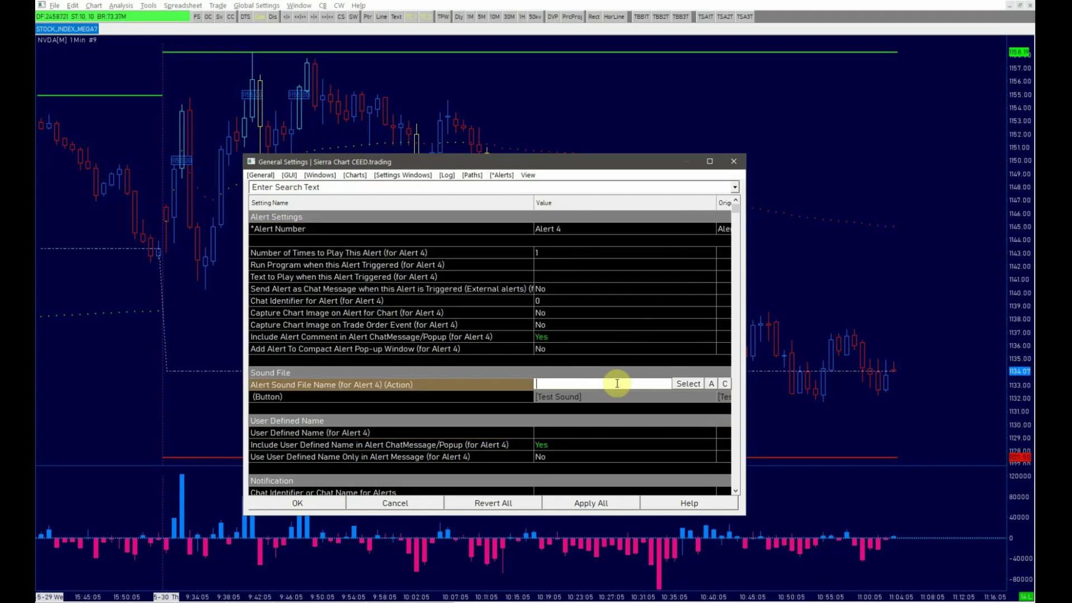
left_click(684, 385)
left_click(667, 354)
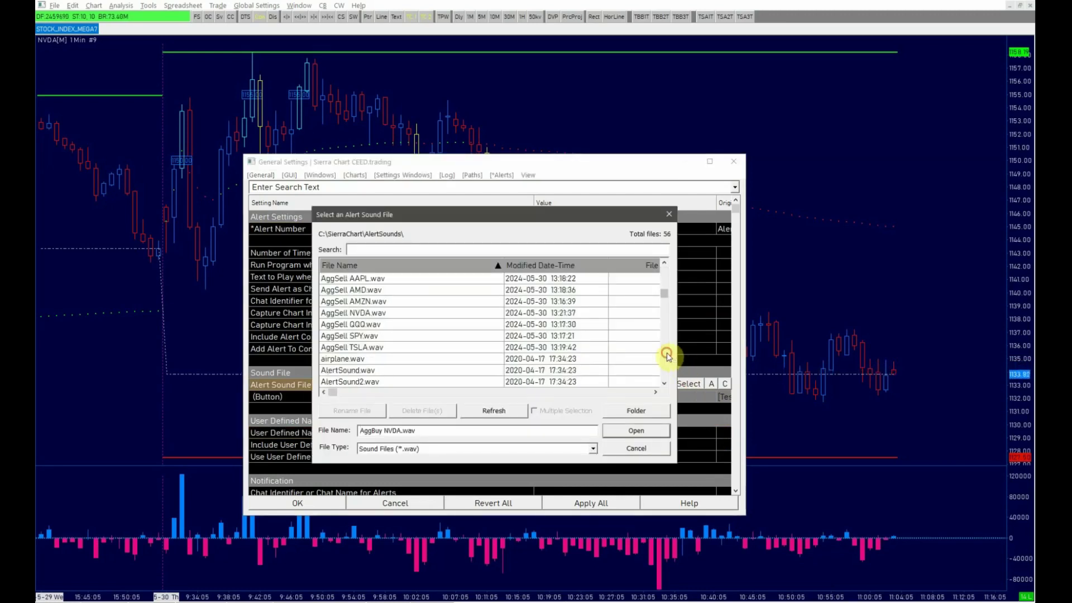
left_click(667, 354)
left_click(668, 354)
left_click(667, 354)
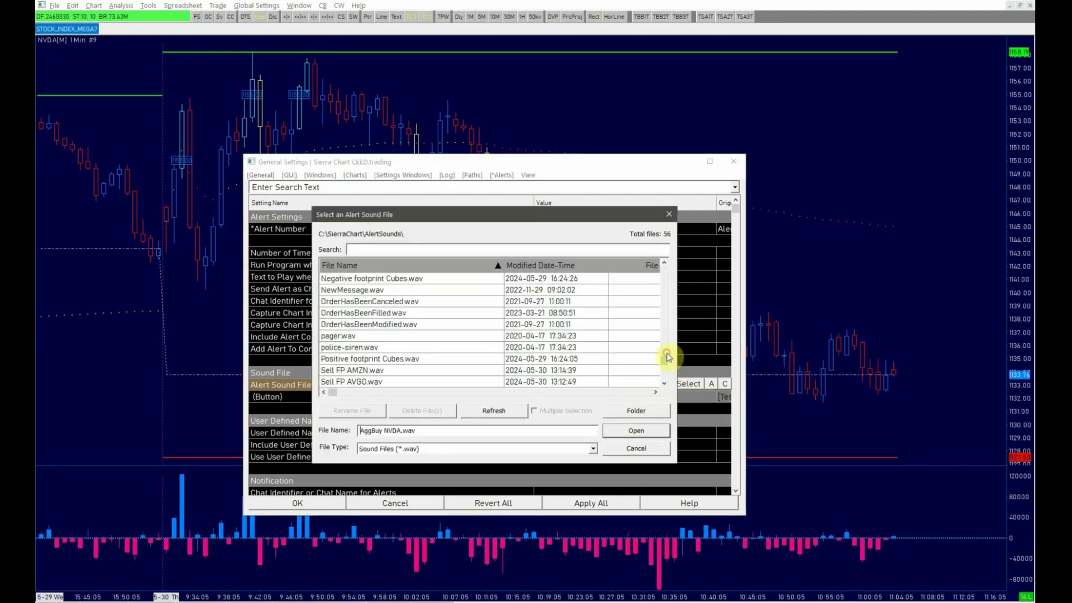
left_click(667, 356)
left_click(665, 362)
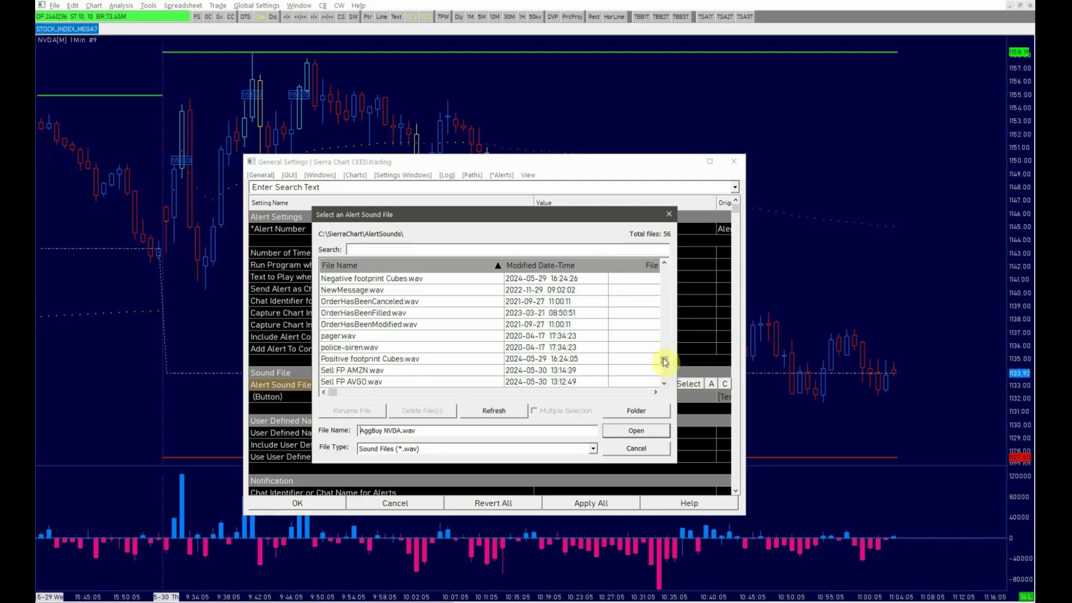
scroll(664, 363, "down", 5)
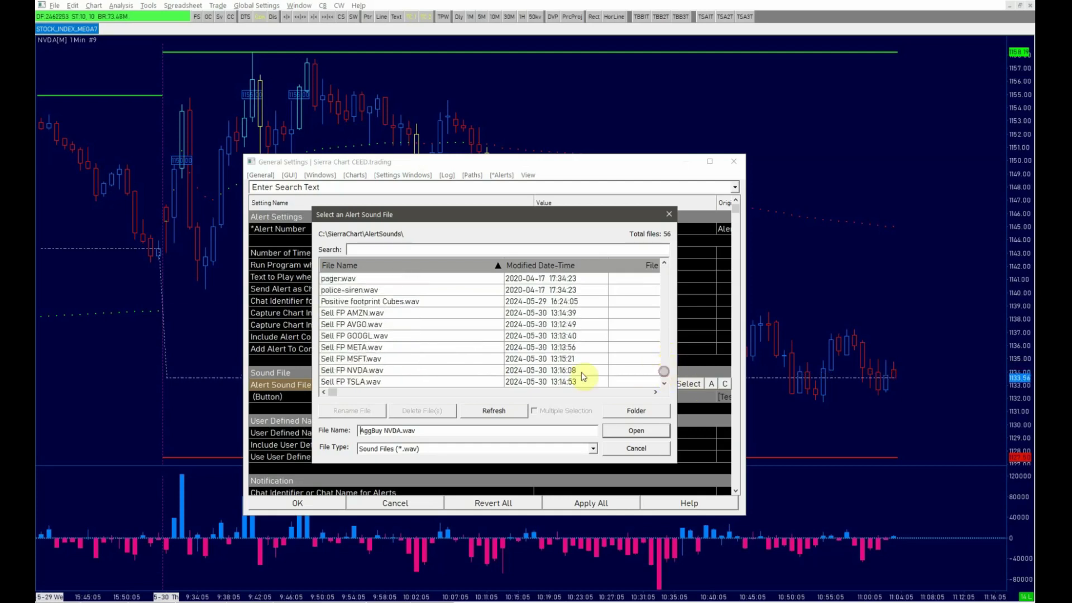
left_click(413, 370)
left_click(636, 430)
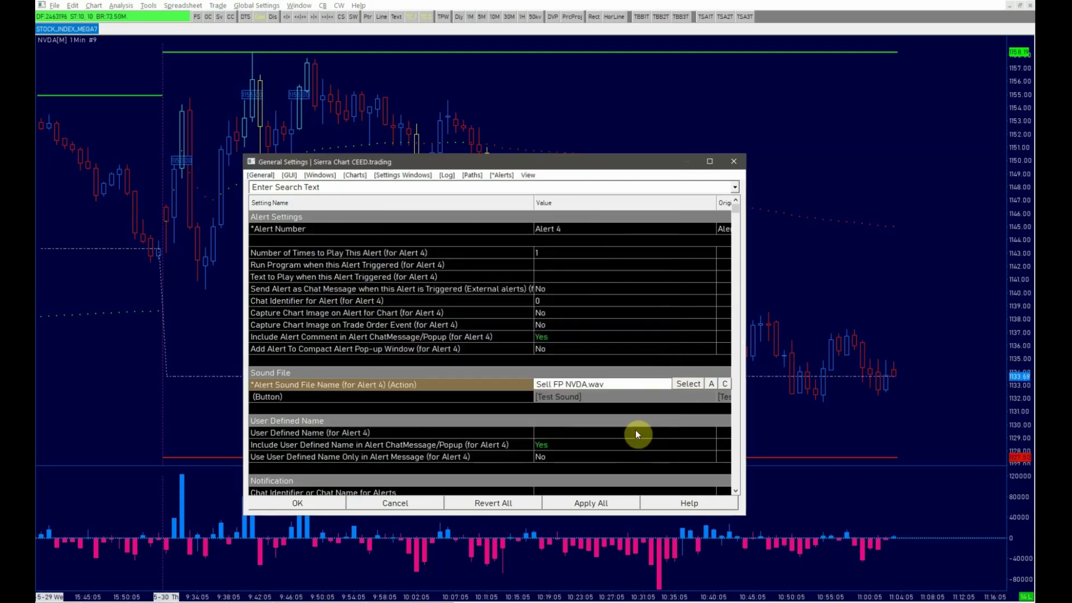
left_click(571, 399)
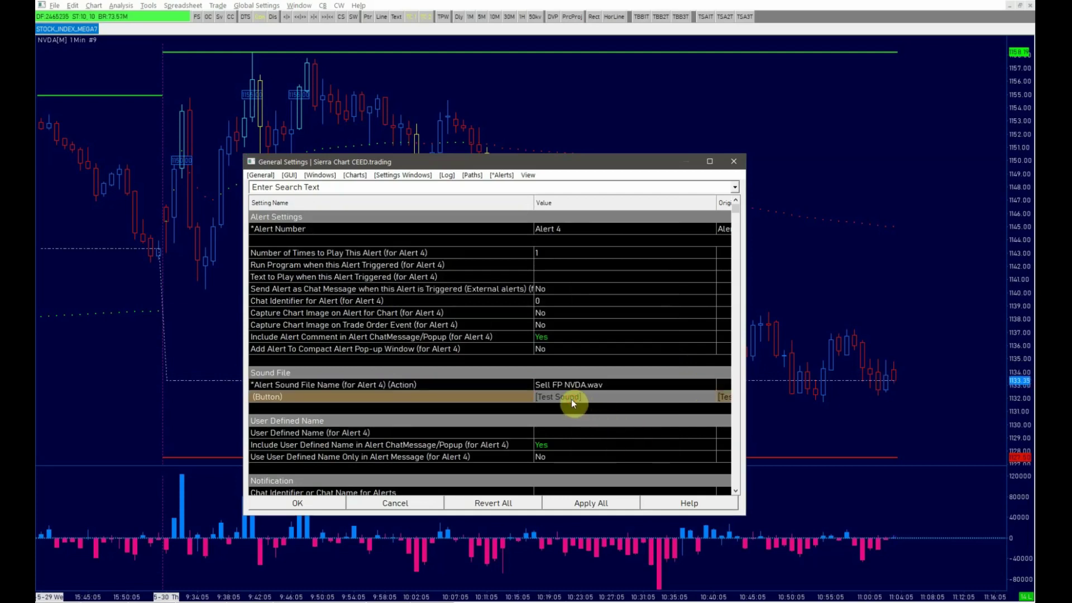
- Name Alert 4 'Sell FP NVDA' and apply all the alert settings
left_click(558, 433)
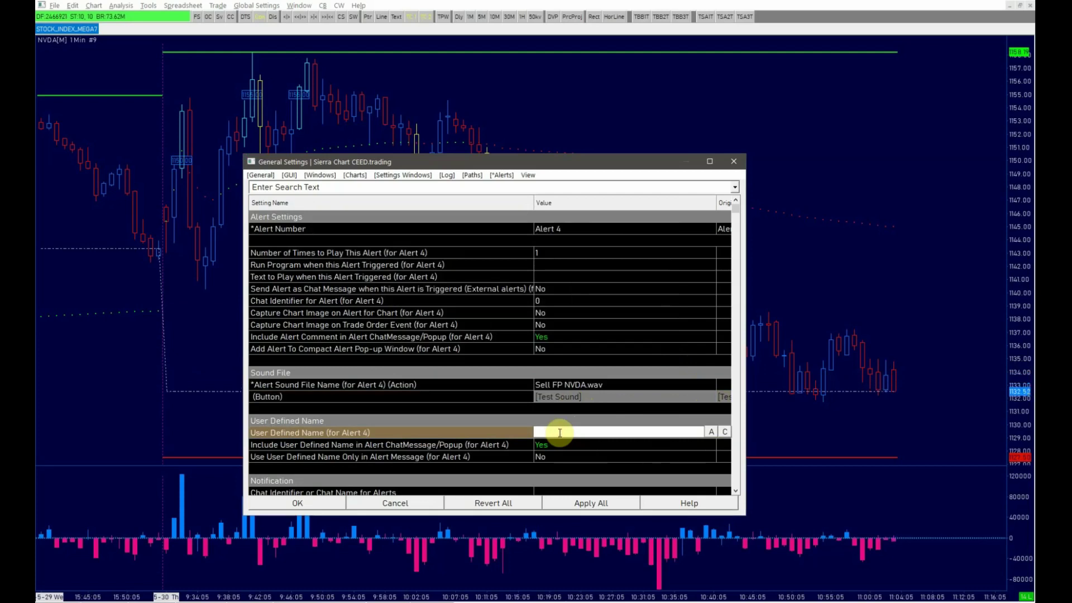
type("Sell FP NVDA")
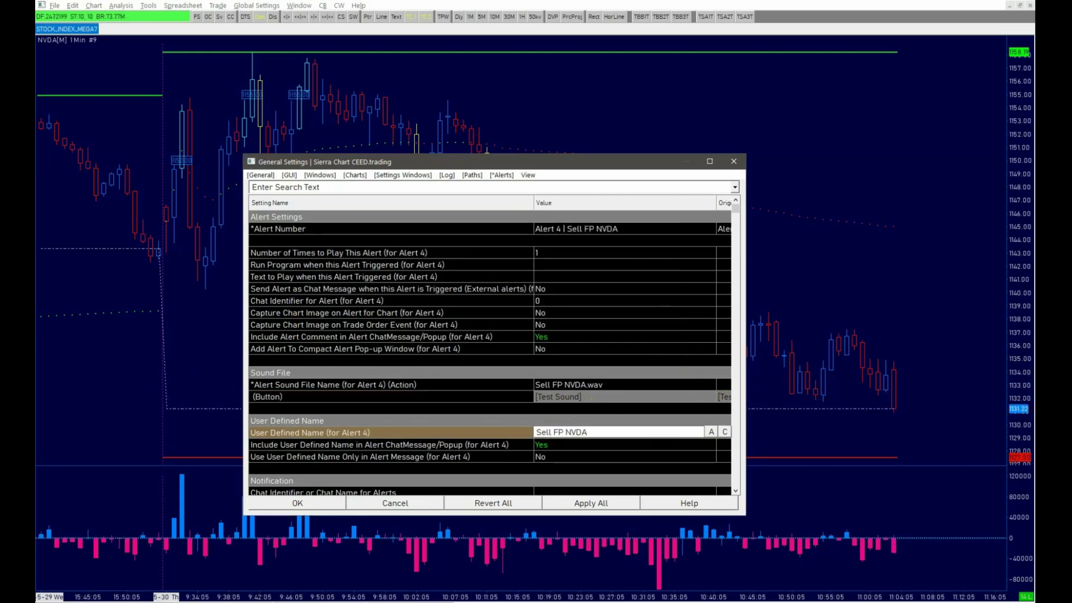
left_click(714, 433)
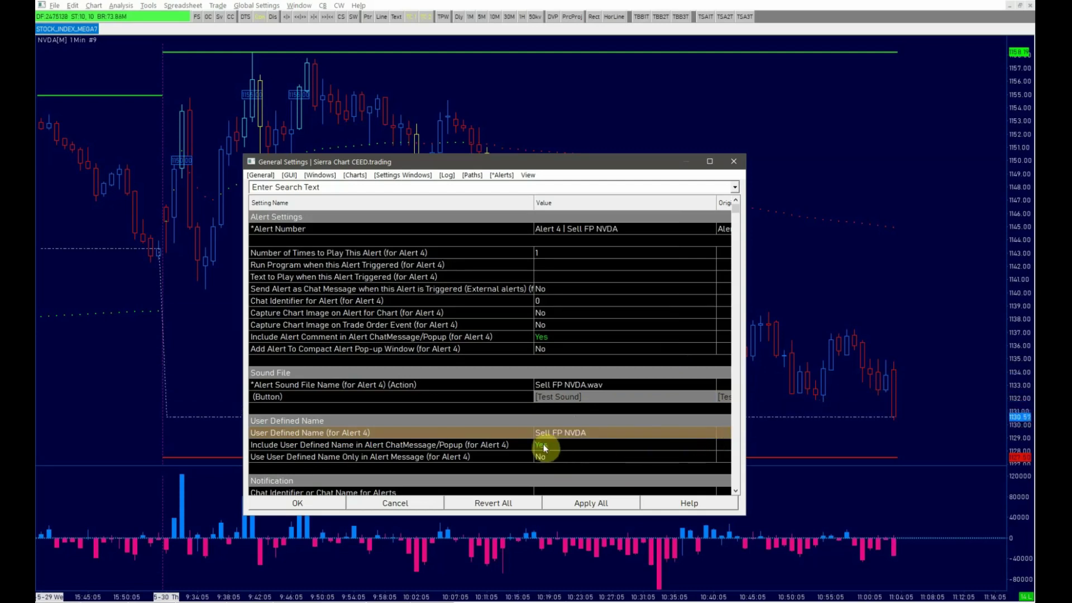
left_click(578, 503)
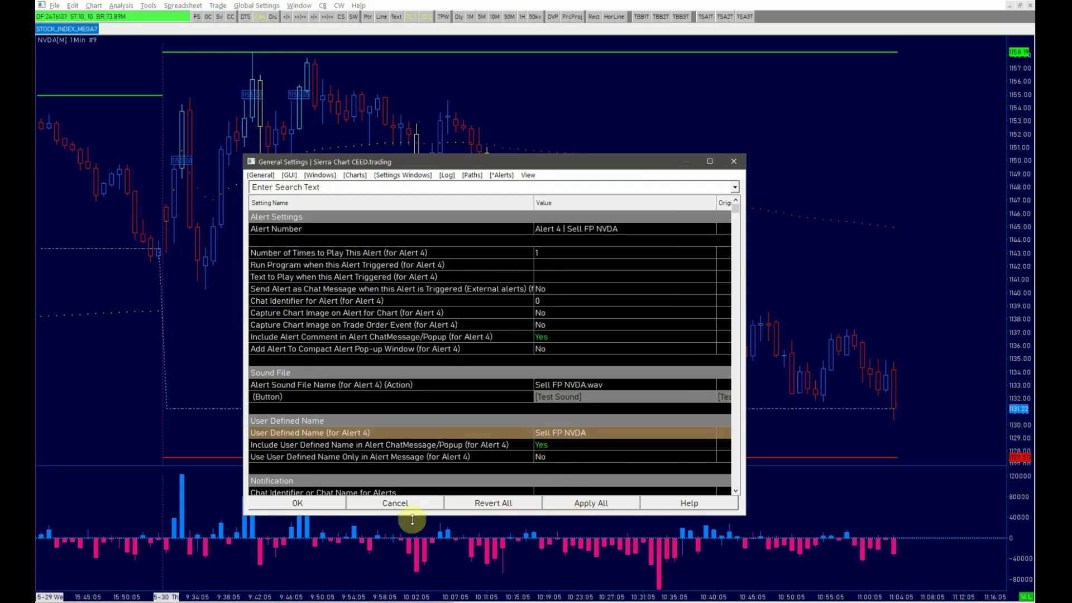
- Close General Settings with OK and open the NVDA chart's study list to review the hidden studies
left_click(282, 505)
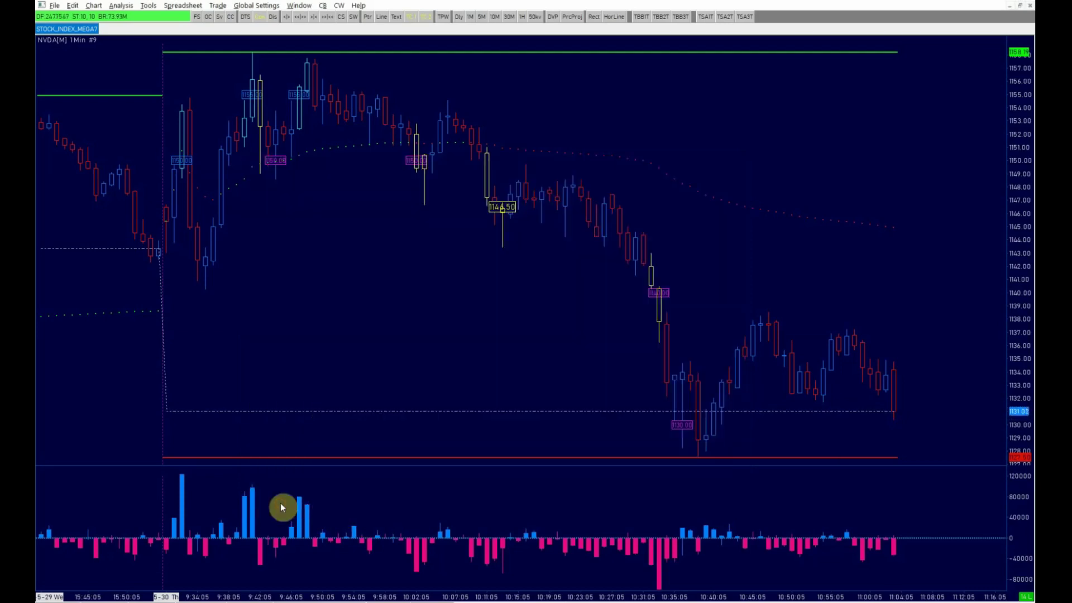
right_click(455, 355)
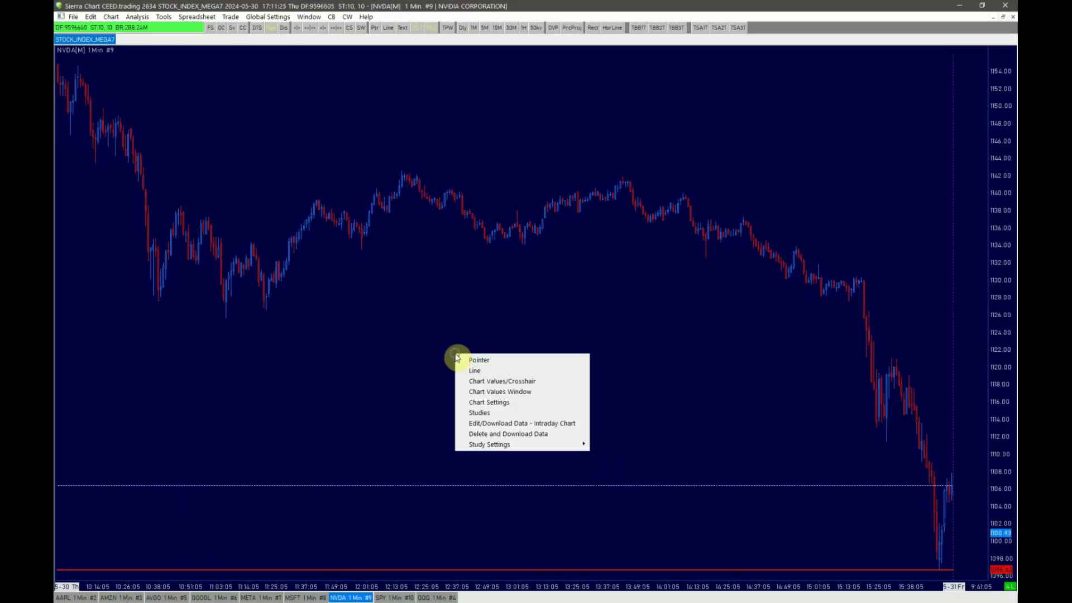
left_click(494, 414)
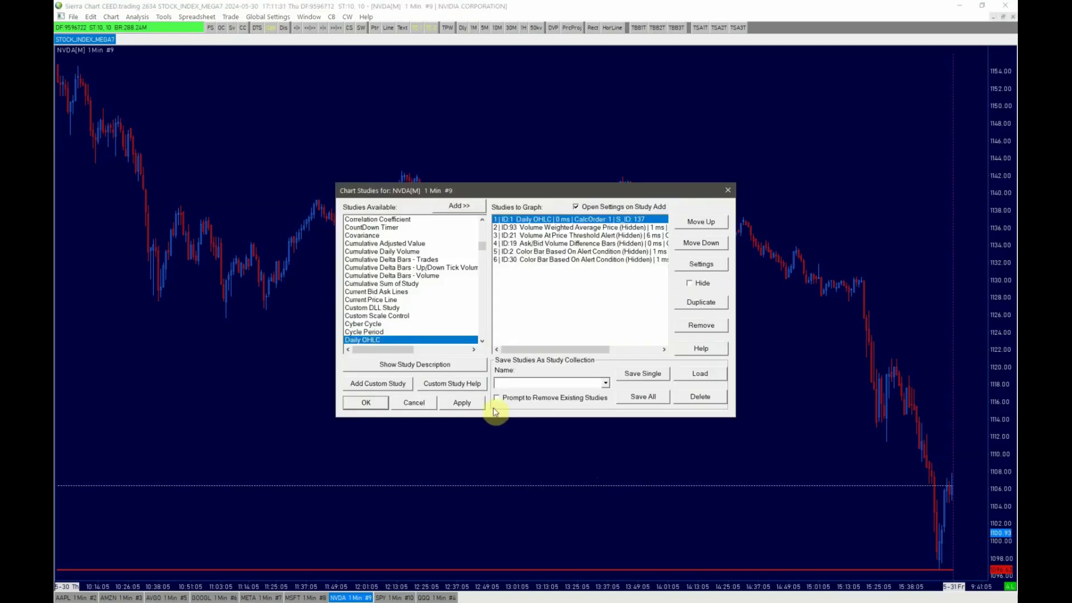
left_click(555, 236)
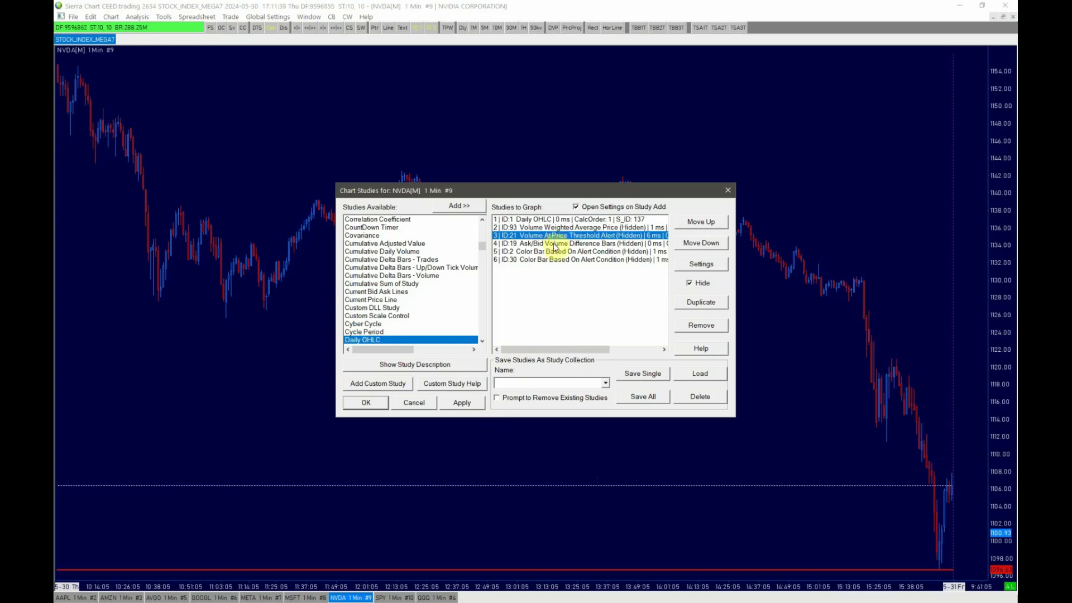
left_click(556, 252)
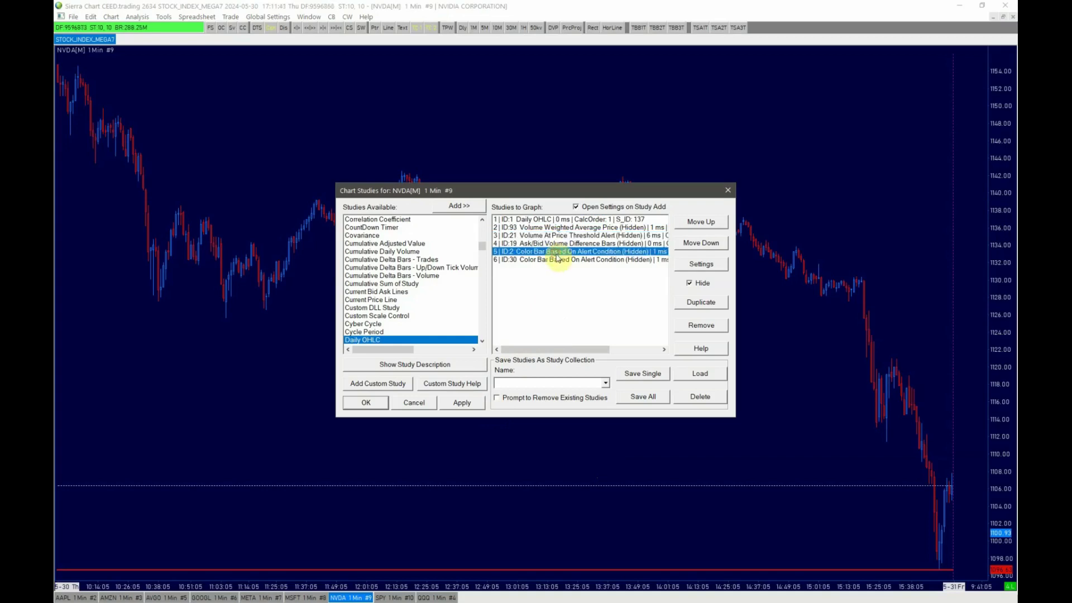
left_click(559, 260)
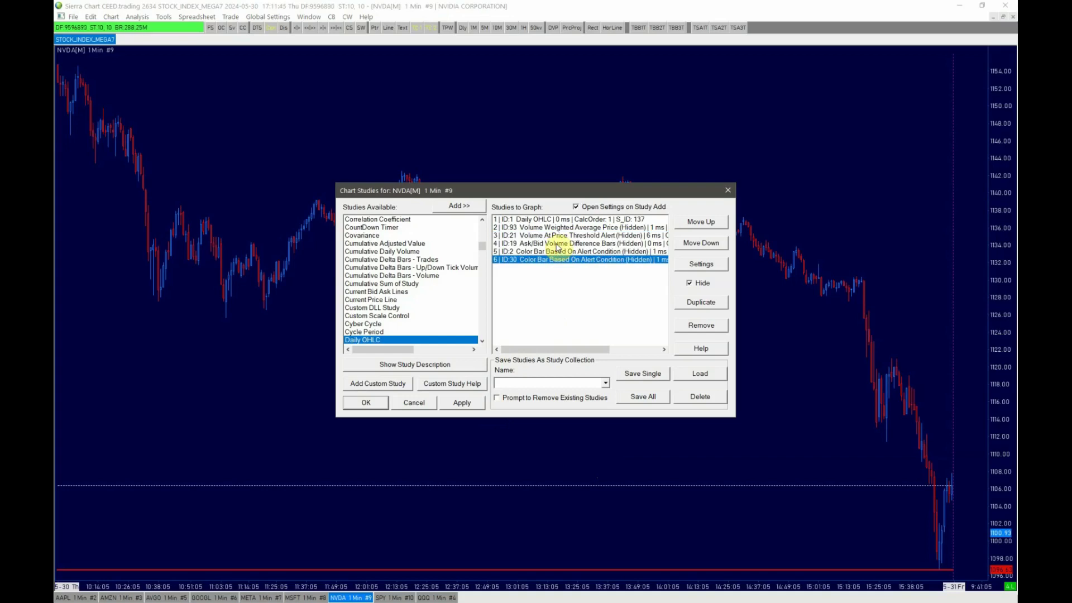
left_click(558, 244)
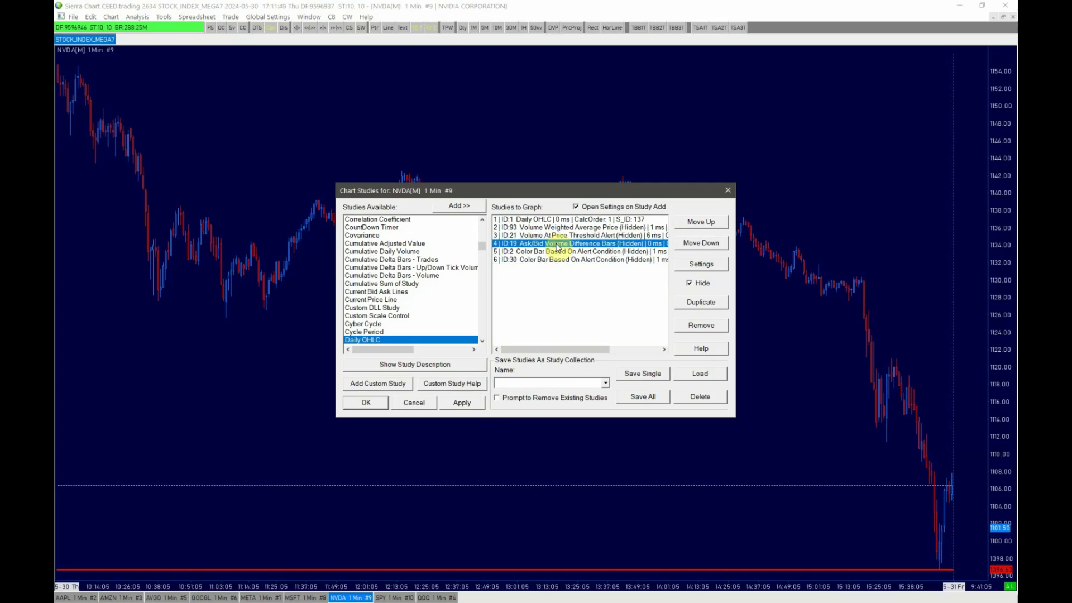
- Unhide Volume At Price Threshold Alert, Ask/Bid Volume Difference Bars and both Color Bar studies
left_click(604, 236)
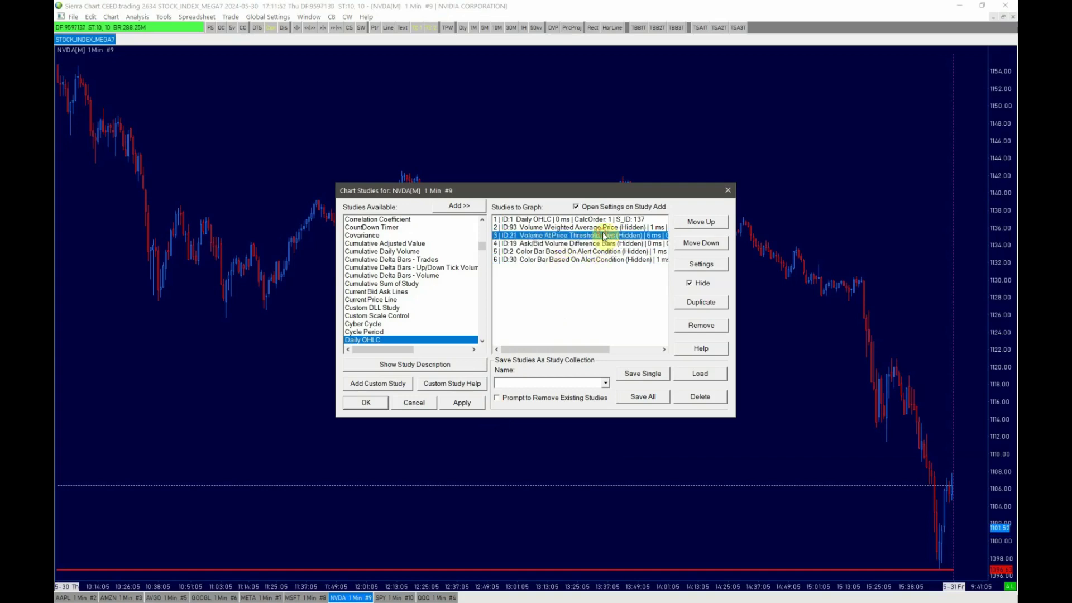
left_click(706, 287)
left_click(642, 244)
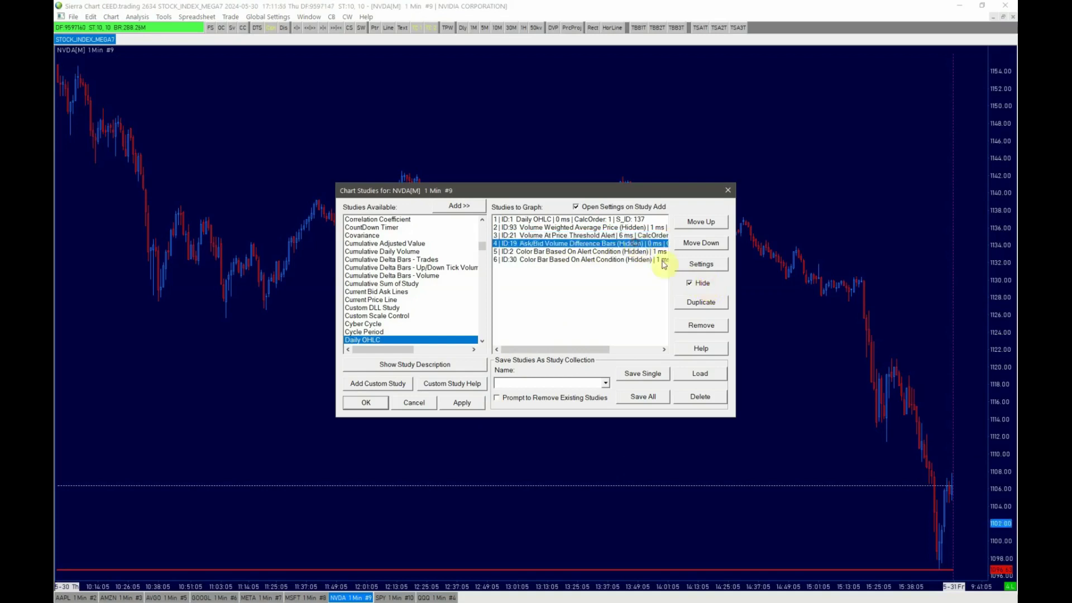
left_click(642, 252)
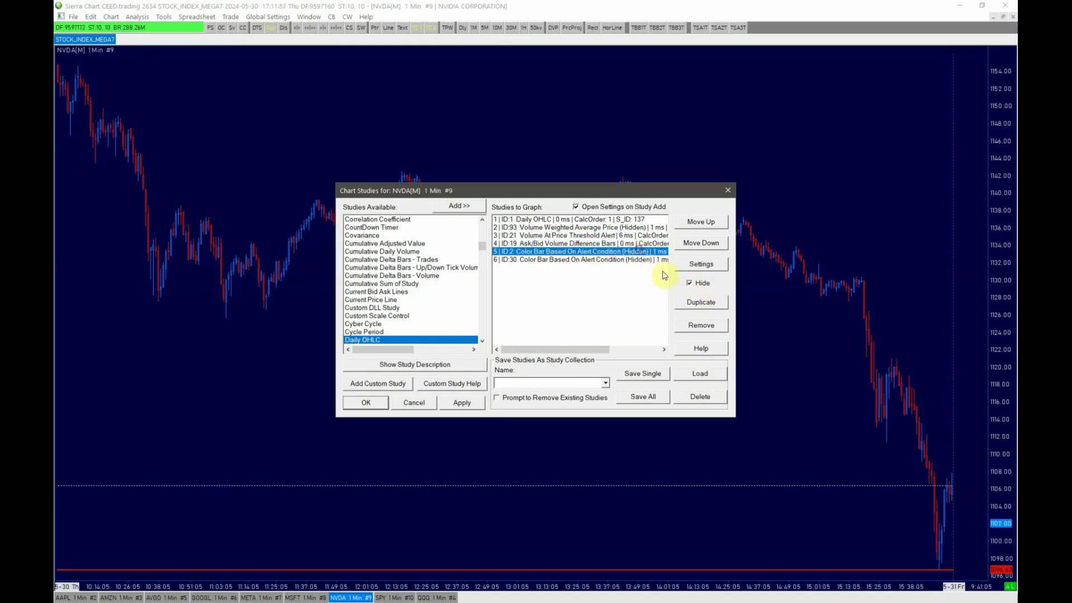
left_click(696, 284)
left_click(622, 260)
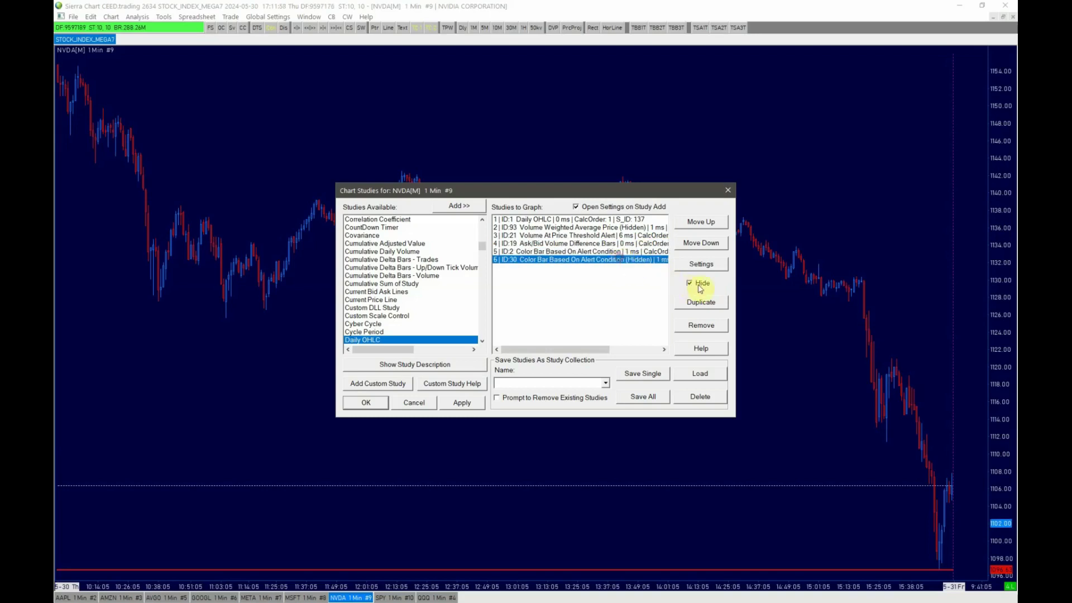
left_click(700, 286)
- Apply the unhidden studies to the NVDA chart and select Volume At Price Threshold Alert
left_click(462, 404)
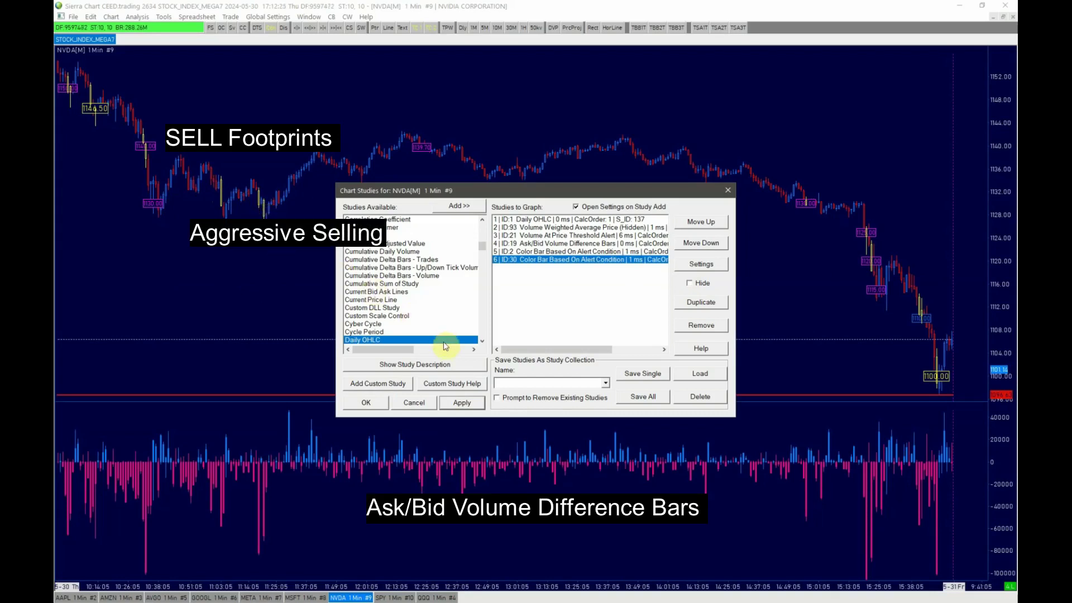
left_click(547, 235)
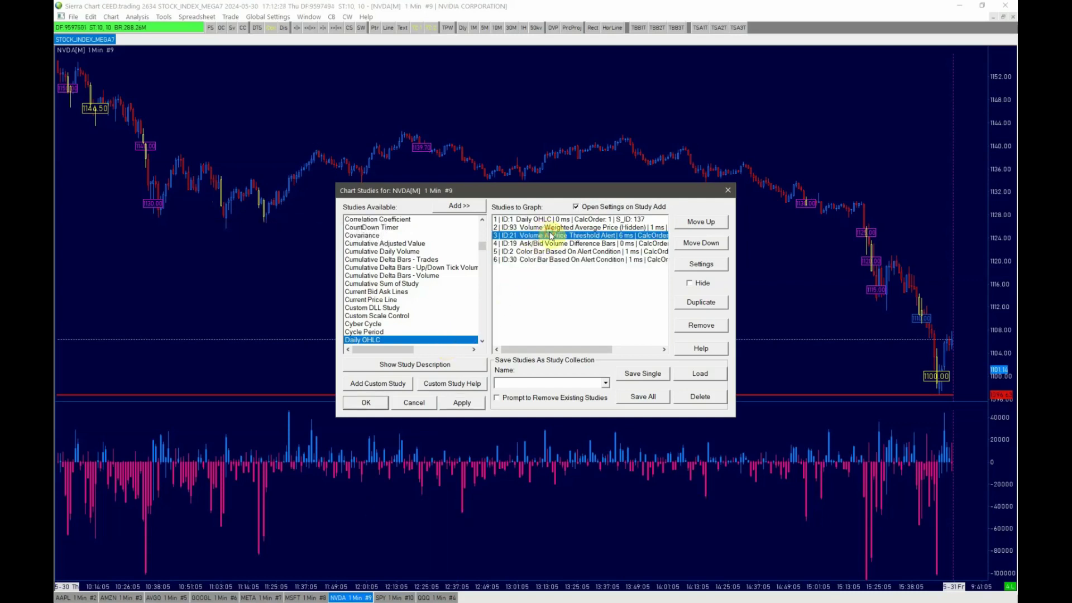
- Assign Sell FP NVDA to Bid Volume Alert and Buy FP NVDA to Ask Volume Alert, then apply
left_click(701, 264)
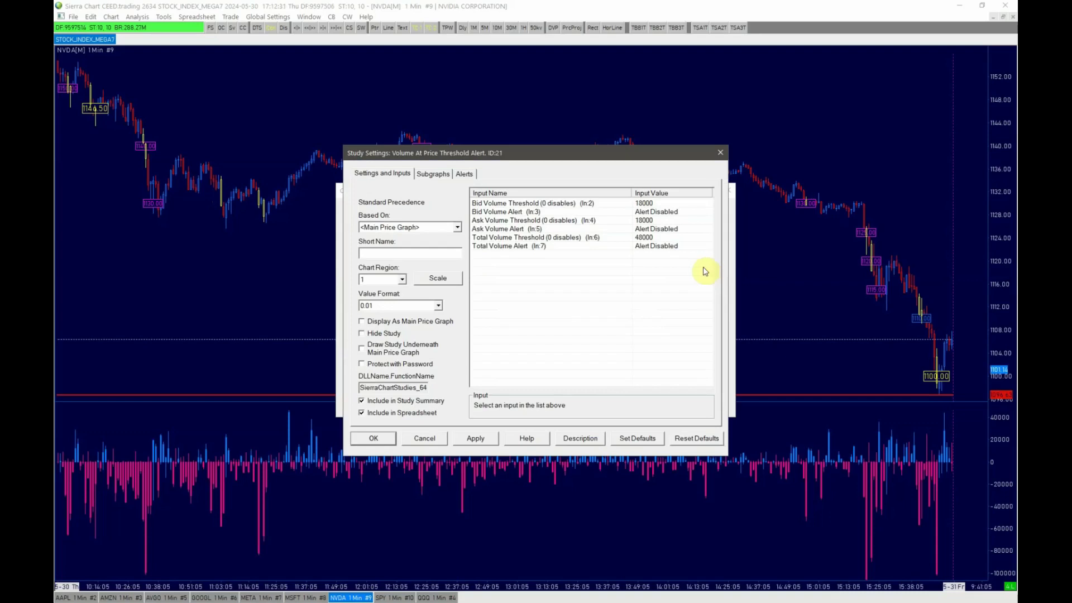
left_click(651, 206)
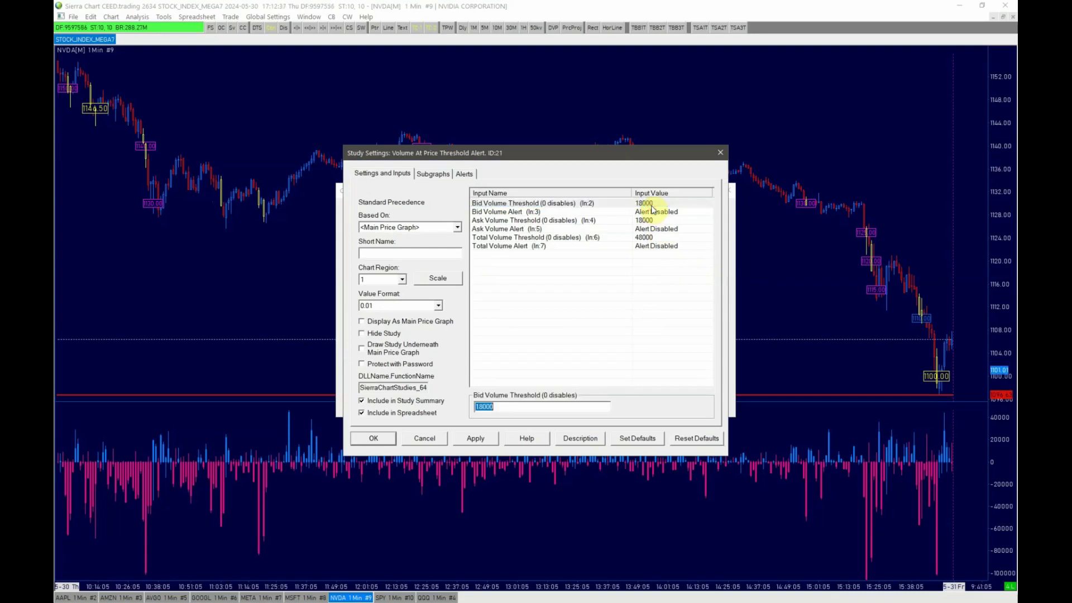
left_click(510, 403)
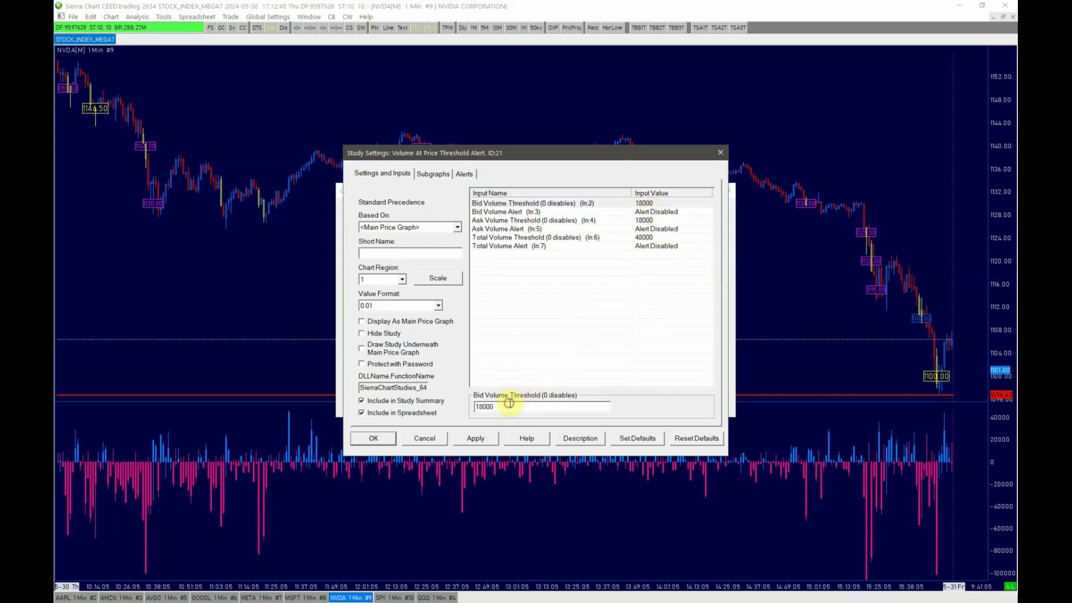
left_click(656, 213)
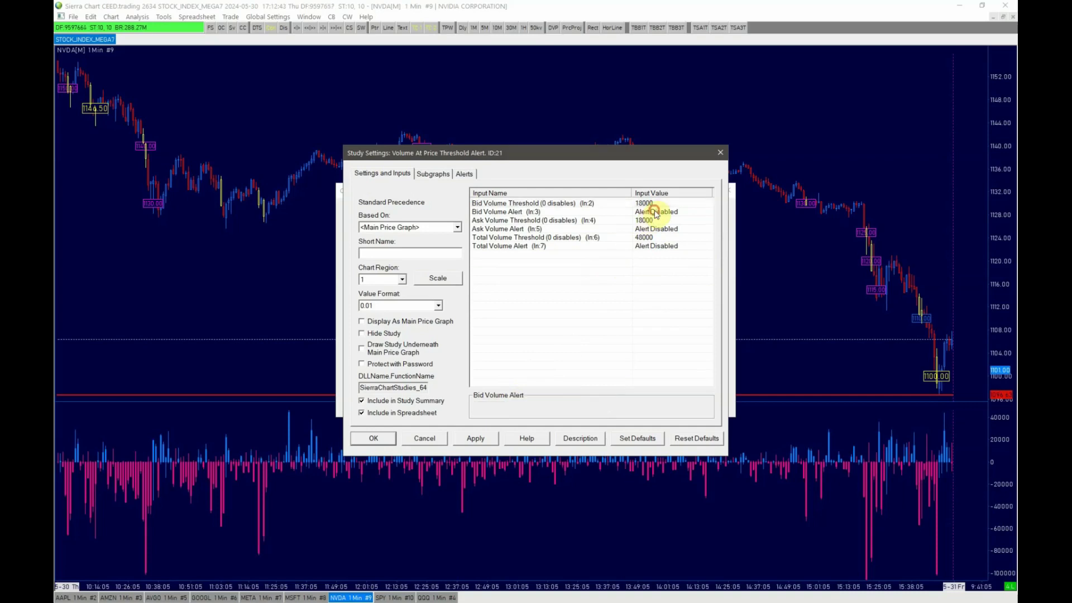
left_click(605, 407)
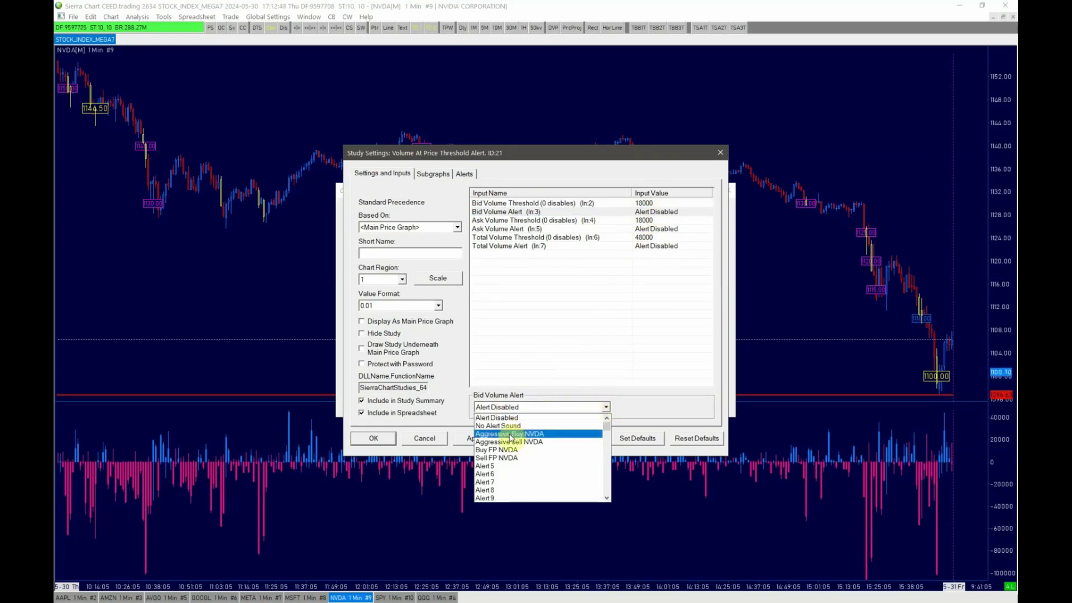
left_click(500, 457)
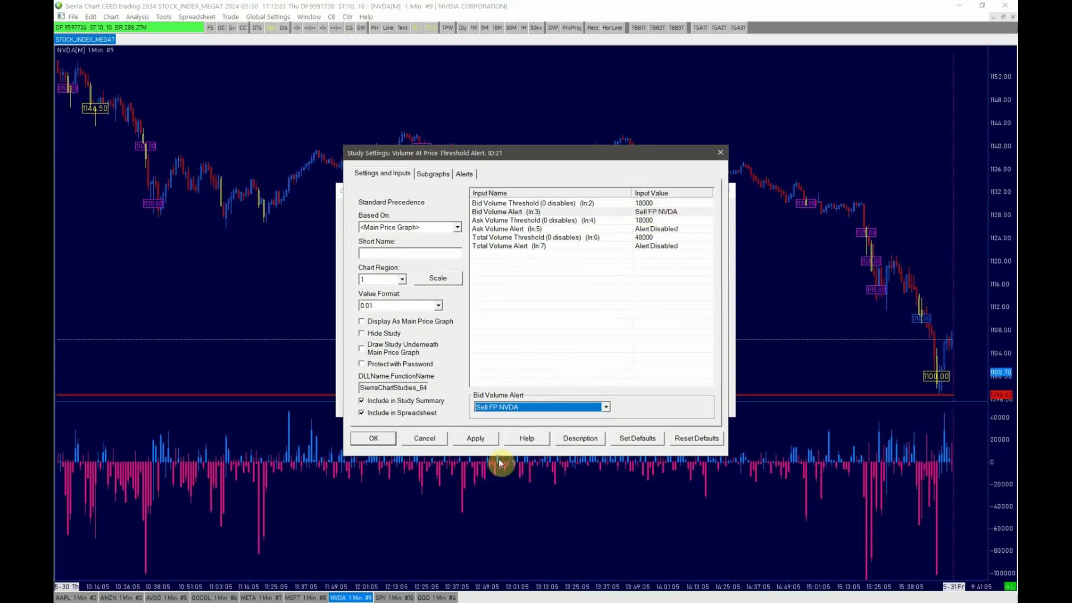
left_click(658, 229)
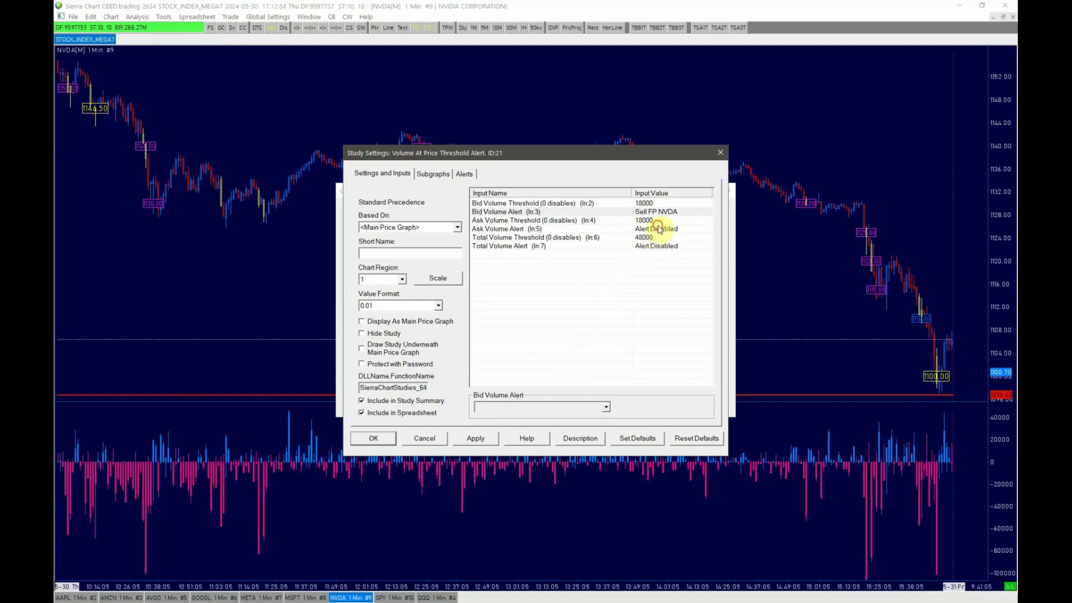
left_click(608, 407)
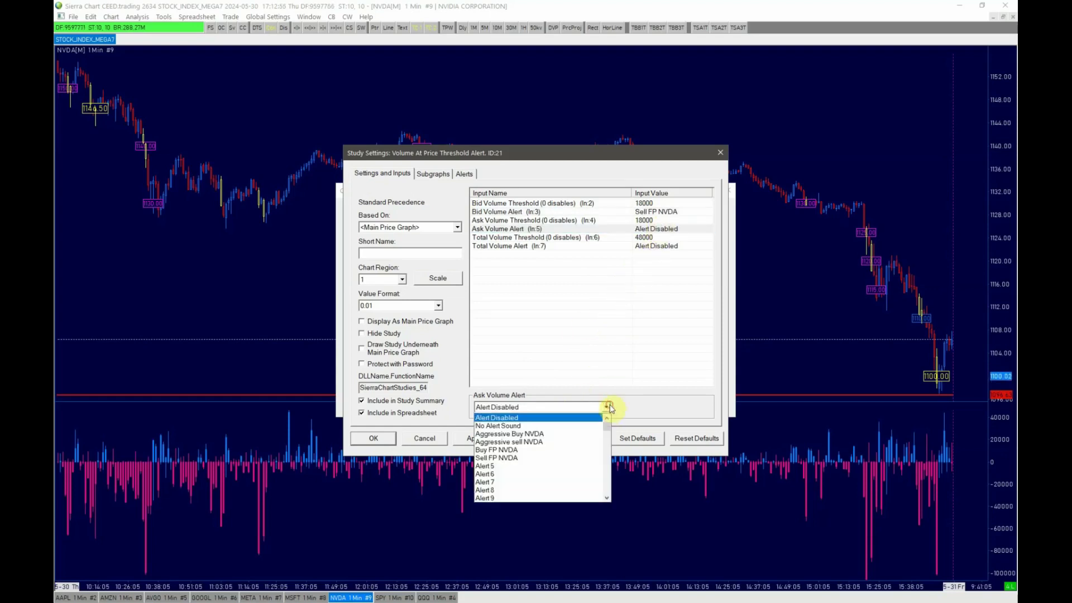
left_click(502, 450)
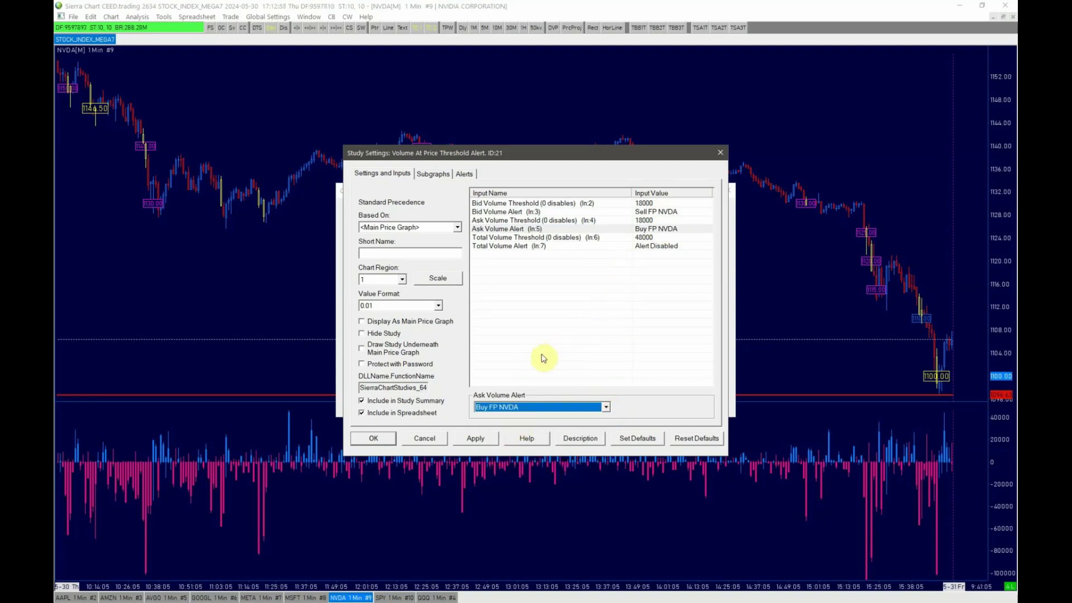
left_click(487, 442)
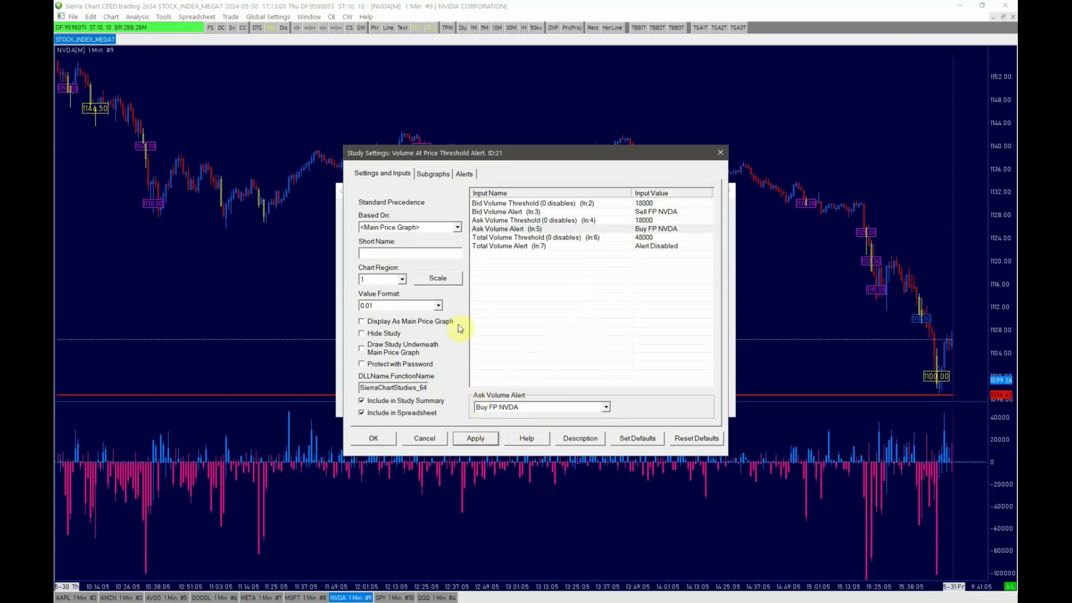
- Leave the SG1 subgraph colour unchanged and close the threshold alert study settings with OK
left_click(441, 175)
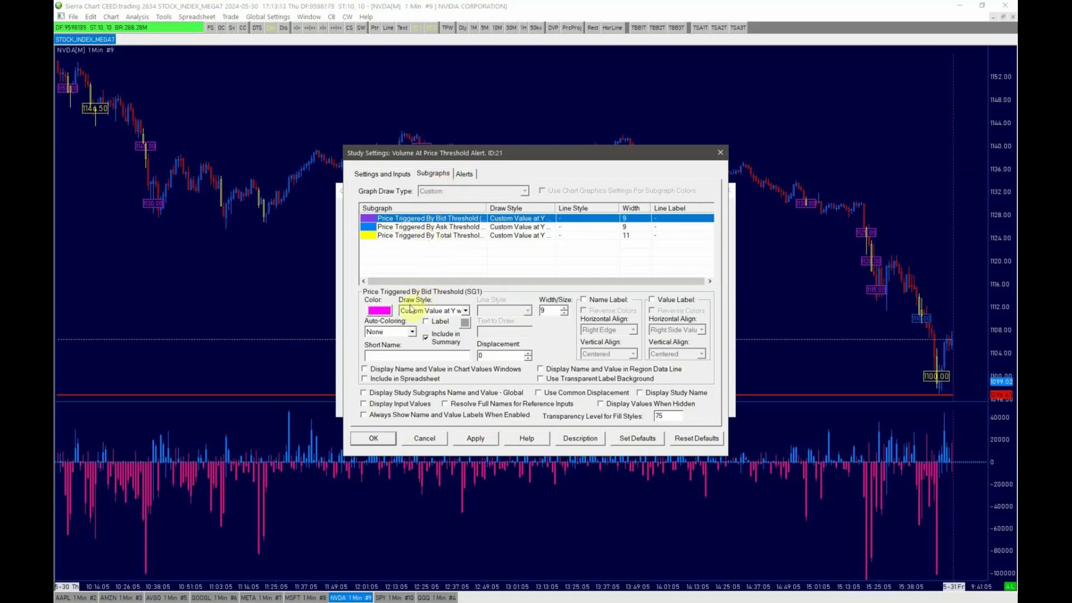
left_click(388, 315)
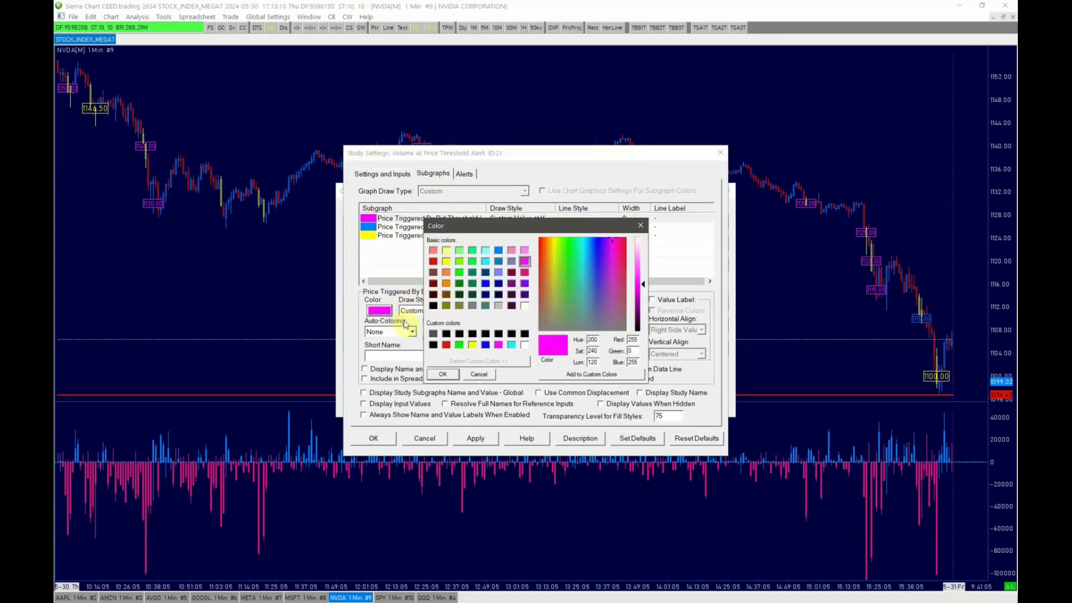
left_click(471, 375)
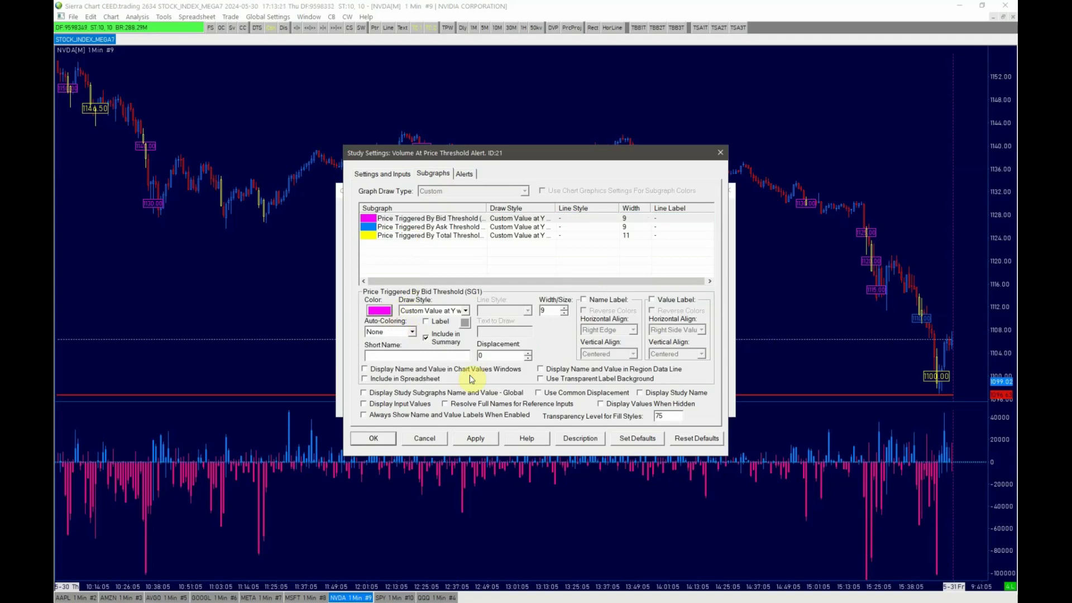
left_click(373, 439)
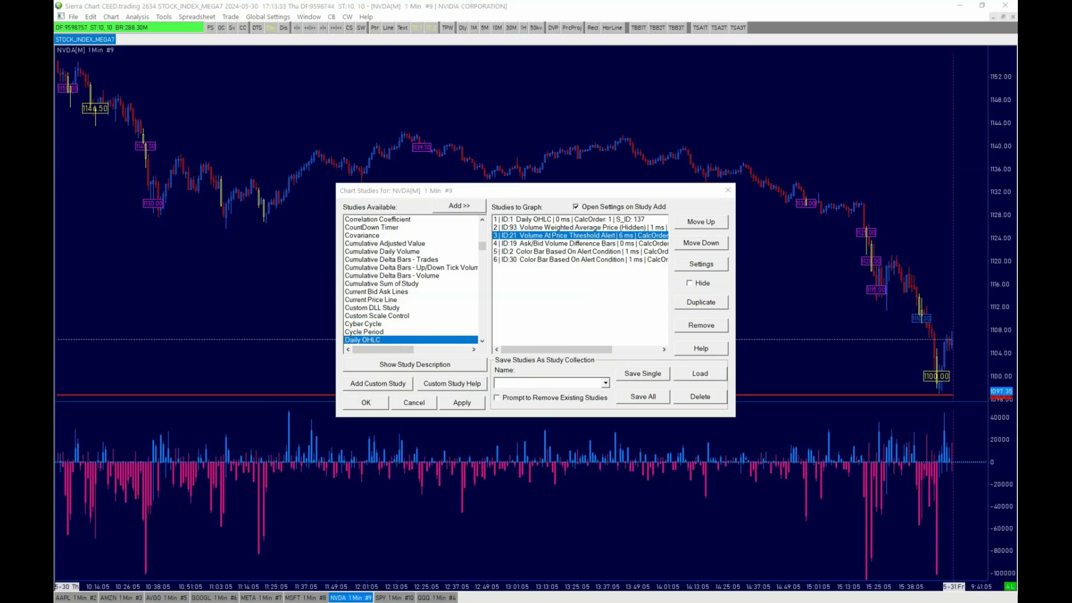
left_click(550, 246)
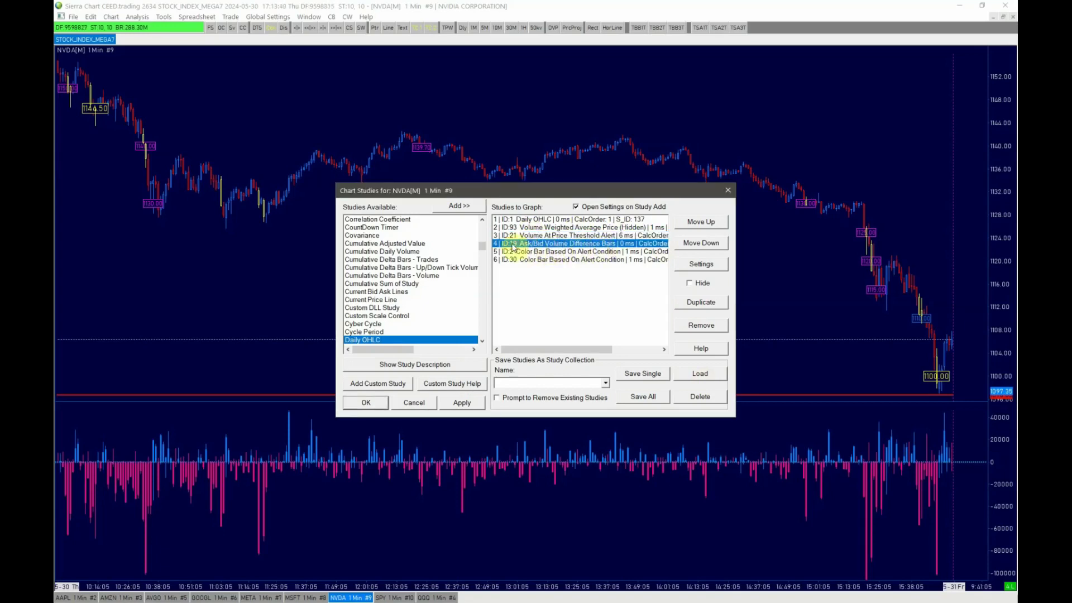
left_click(688, 271)
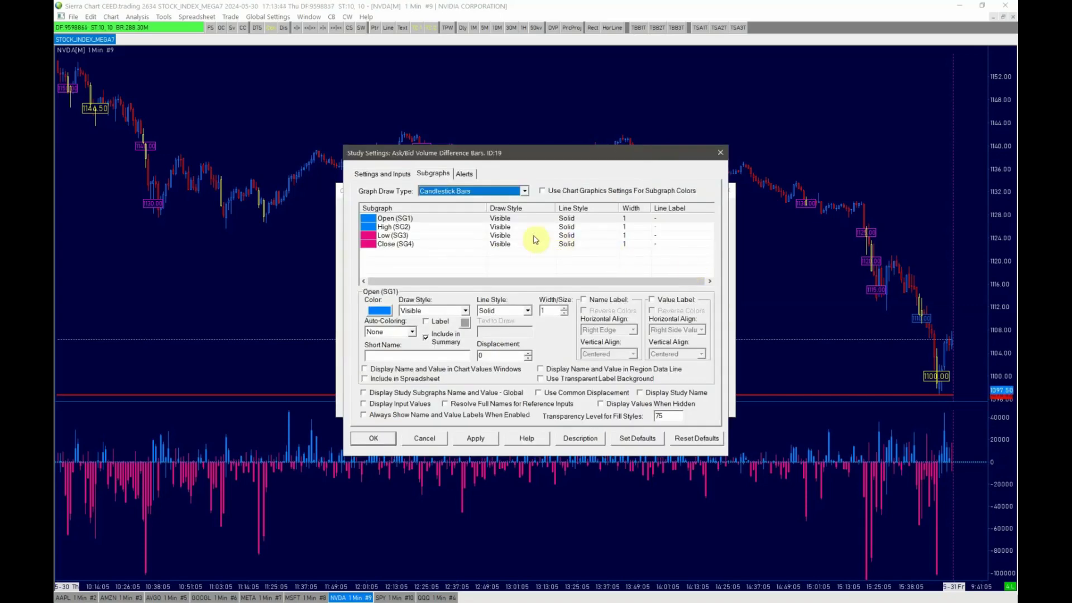
left_click(424, 227)
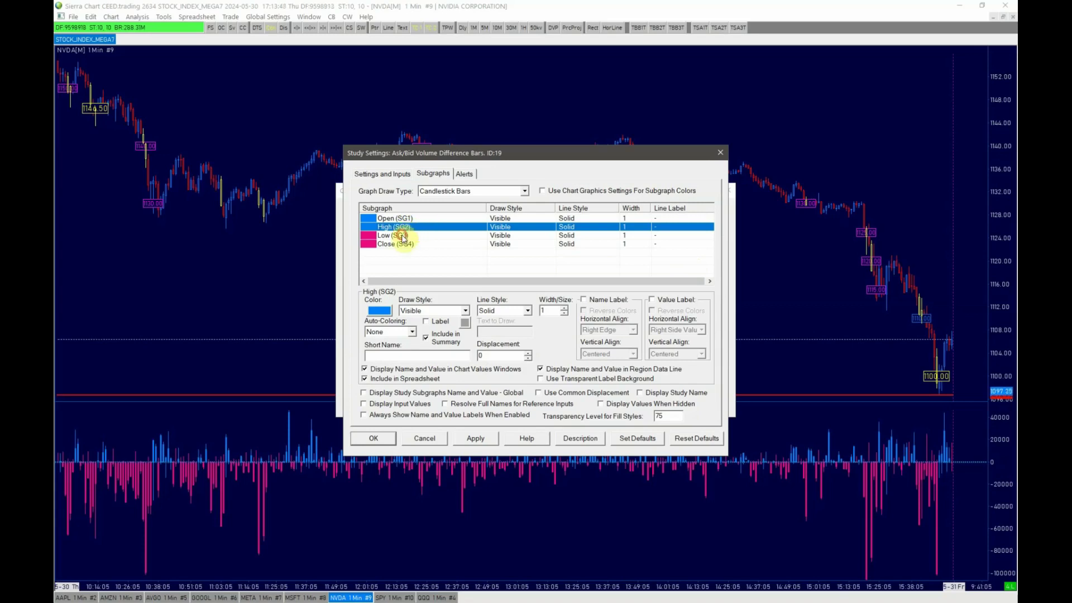
left_click(404, 237)
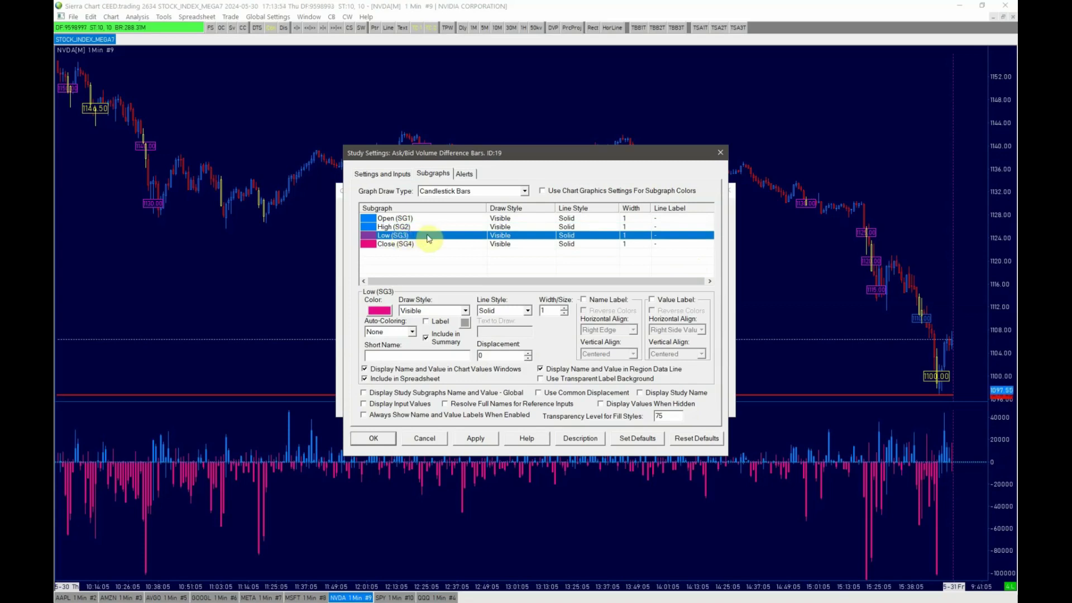
left_click(378, 439)
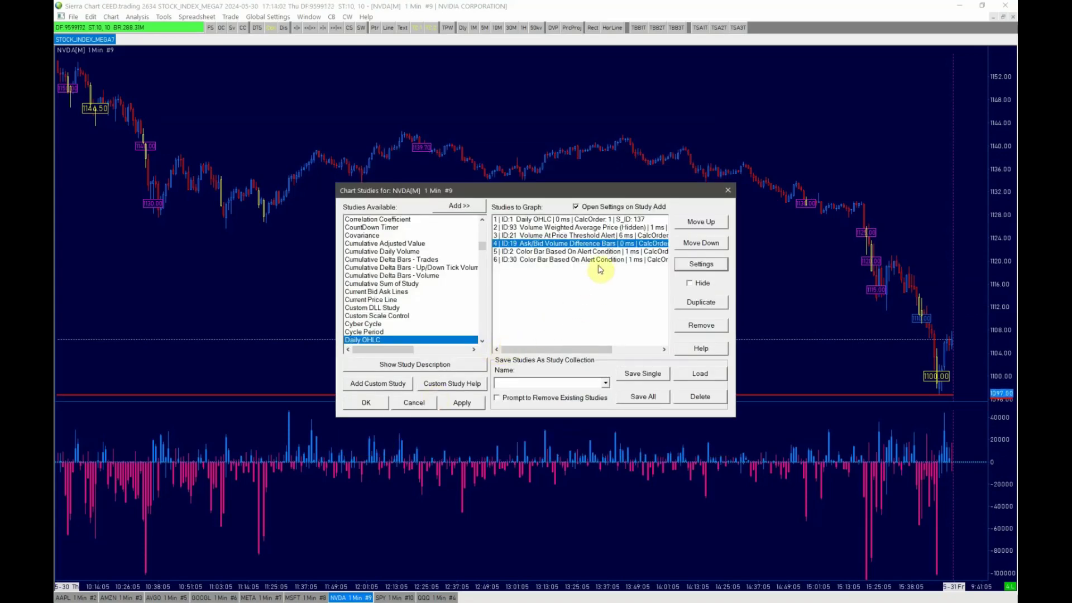
- Assign the Aggressive Buy NVDA sound to the ID:2 Color Bar alert (ID19.SG2 > 48000)
left_click(577, 252)
left_click(702, 264)
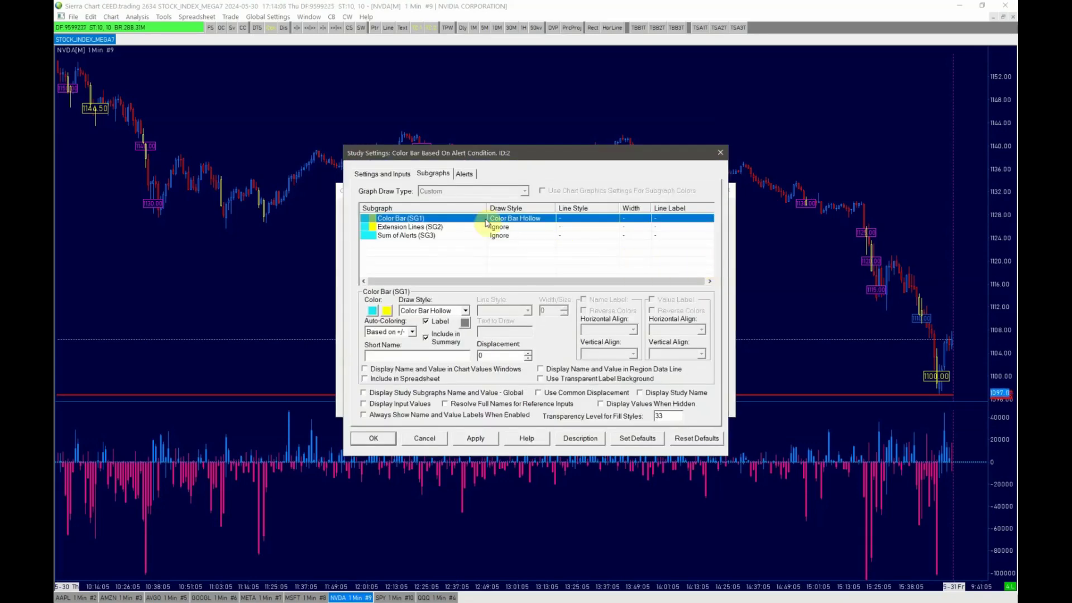
left_click(394, 177)
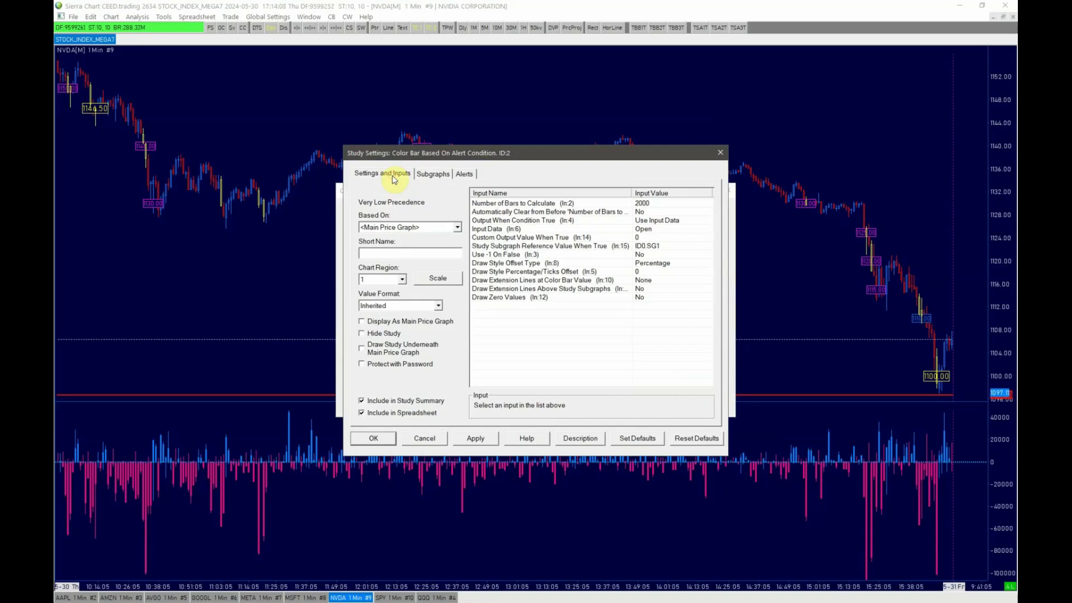
left_click(431, 178)
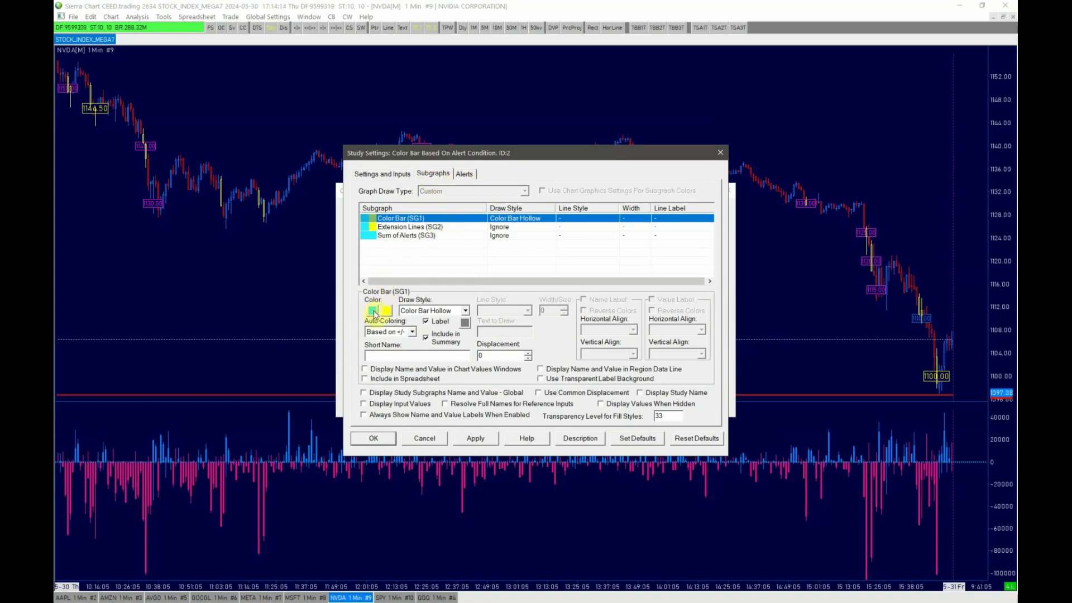
left_click(464, 174)
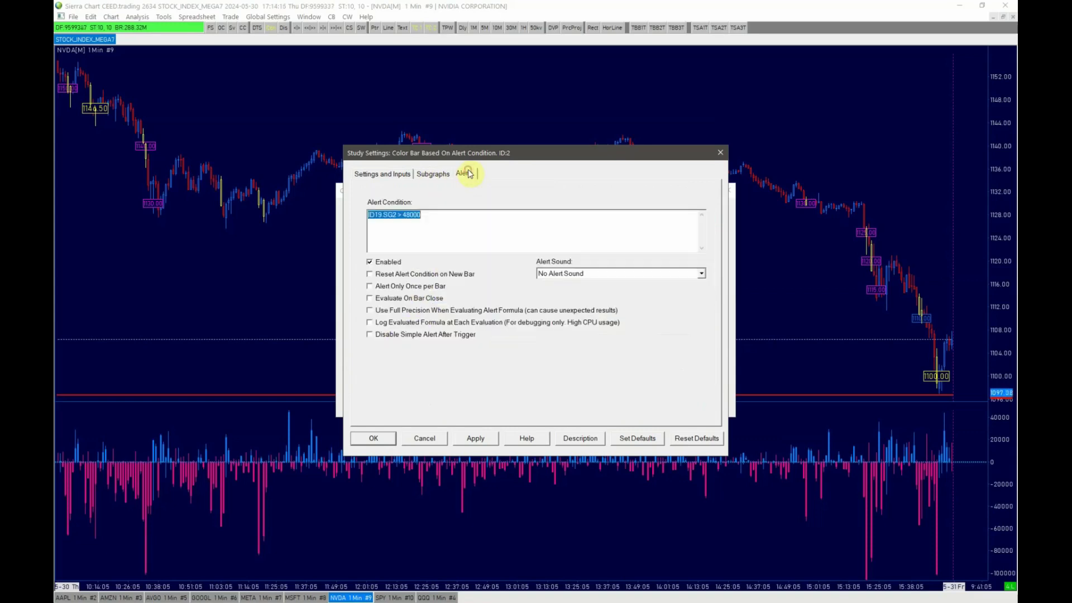
left_click(440, 220)
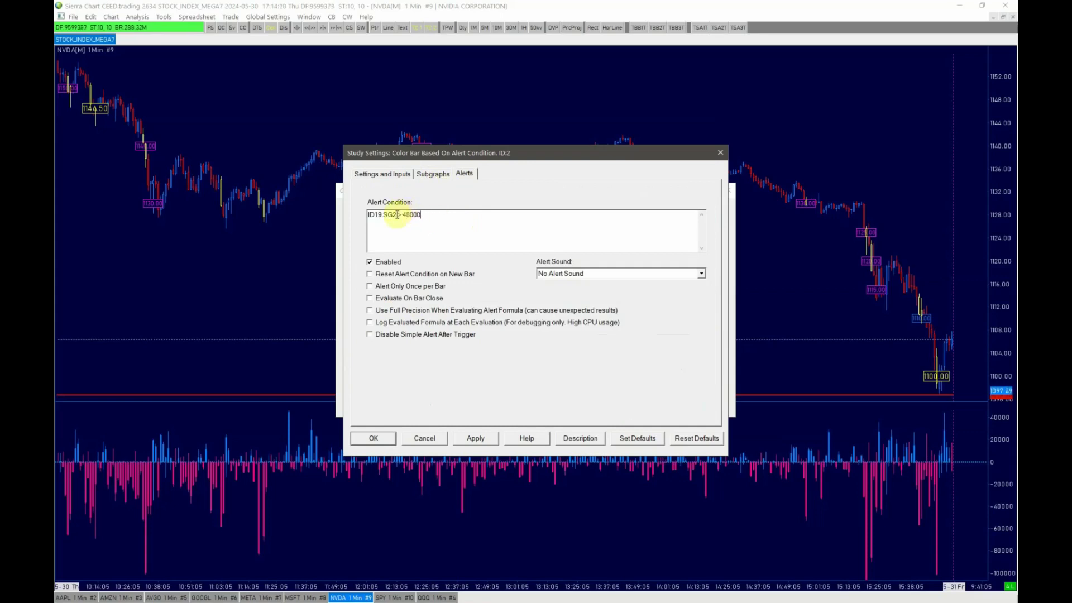
left_click_drag(397, 214, 370, 215)
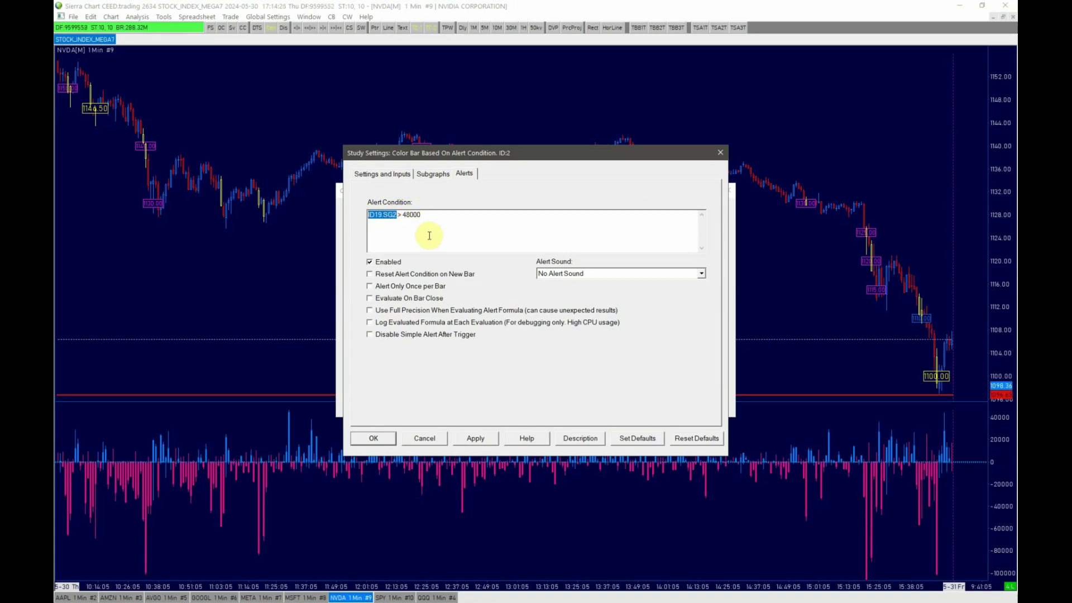
left_click(652, 276)
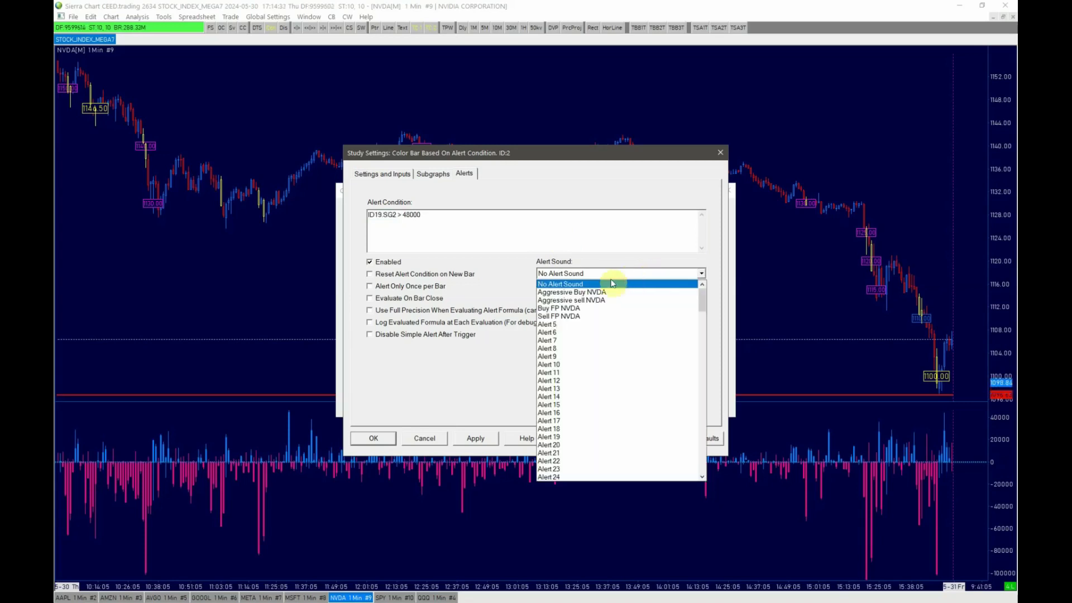
left_click(582, 292)
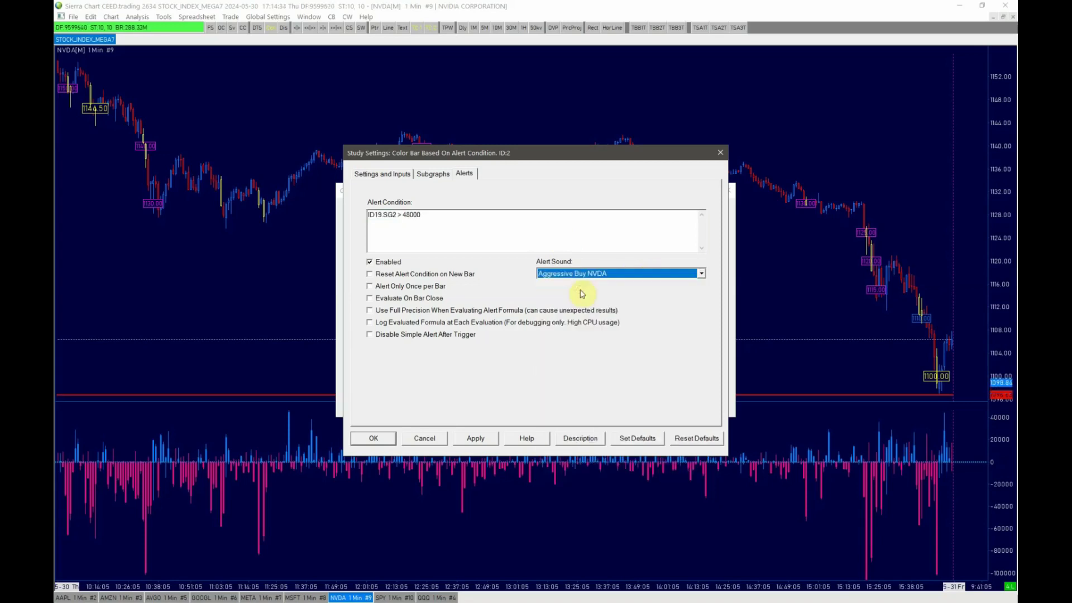
left_click(477, 440)
left_click(372, 439)
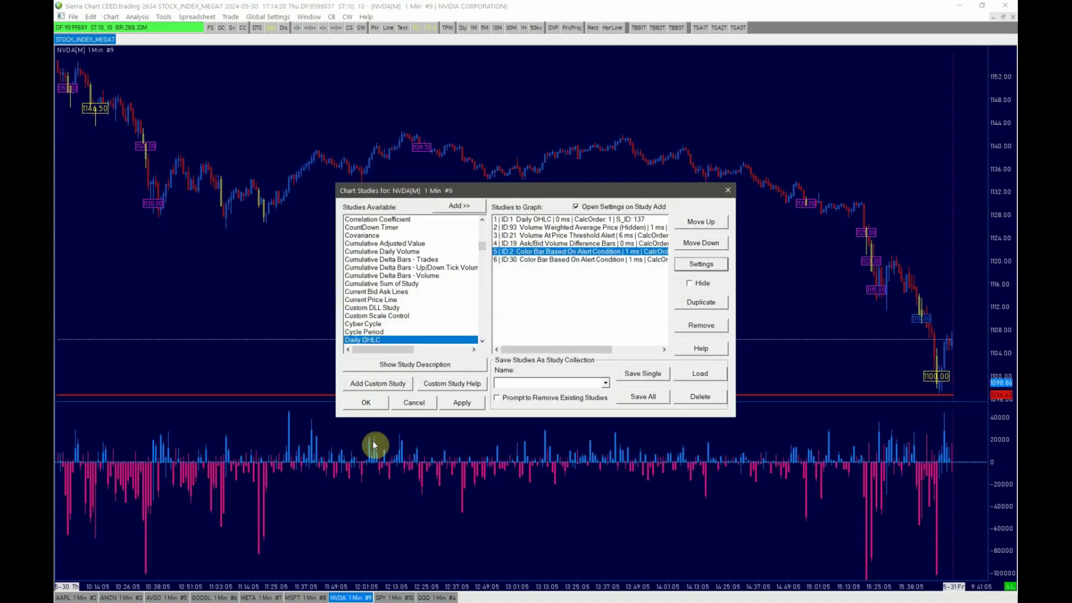
- Assign the Aggressive sell NVDA sound to the ID:30 Color Bar alert (ID19.SG3 < -48000)
double_click(551, 260)
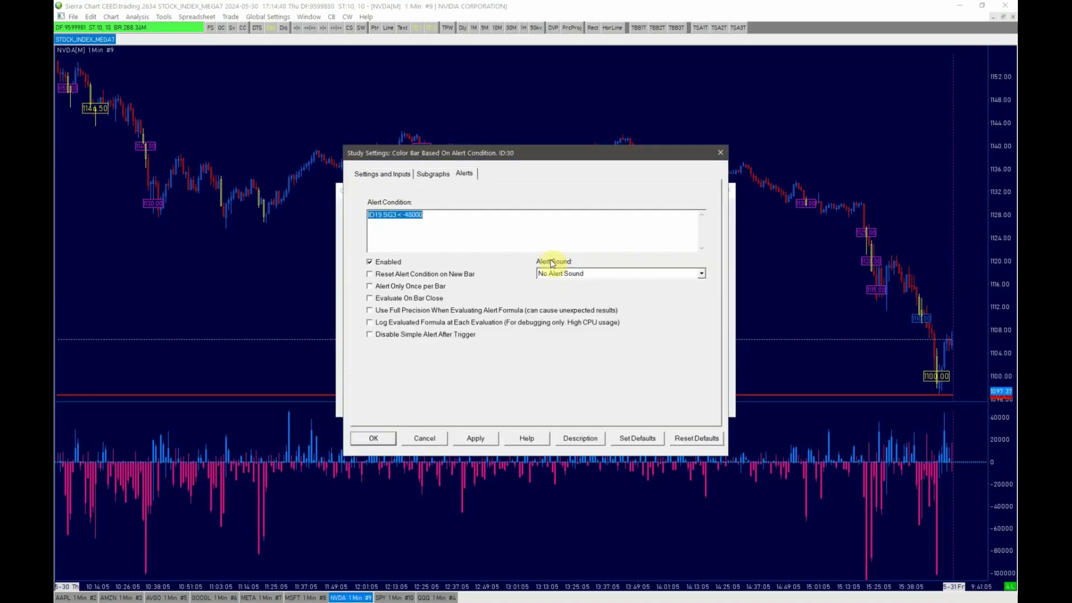
left_click(454, 233)
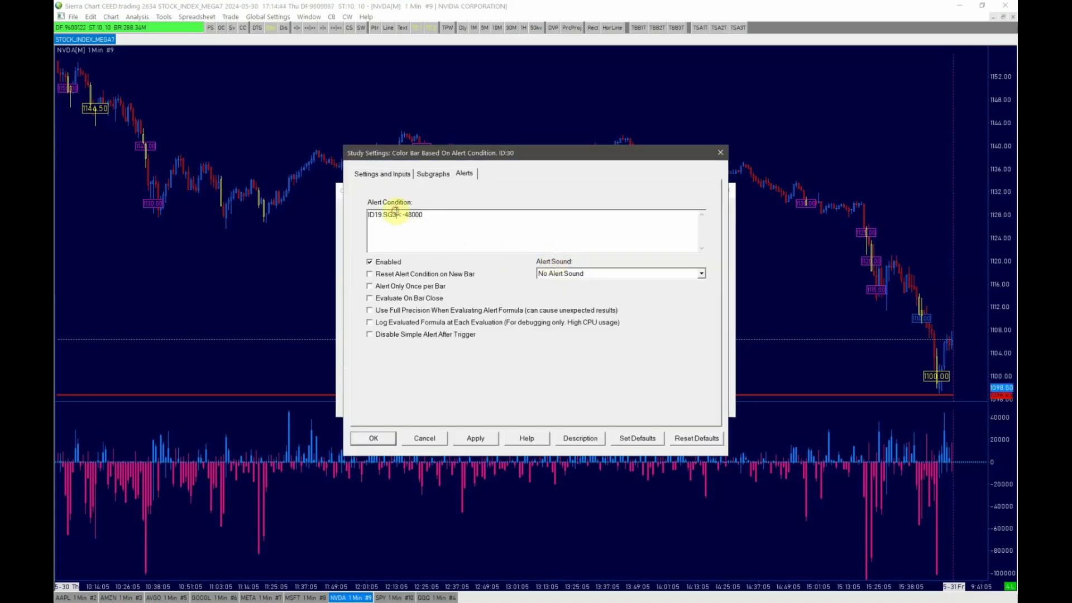
left_click_drag(396, 215, 365, 215)
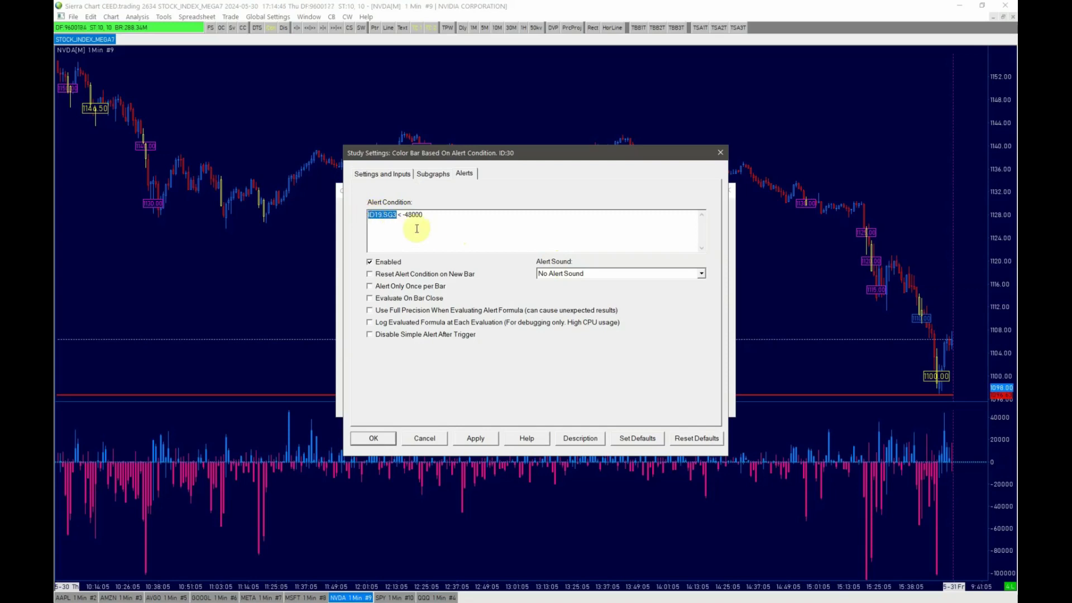
left_click(591, 274)
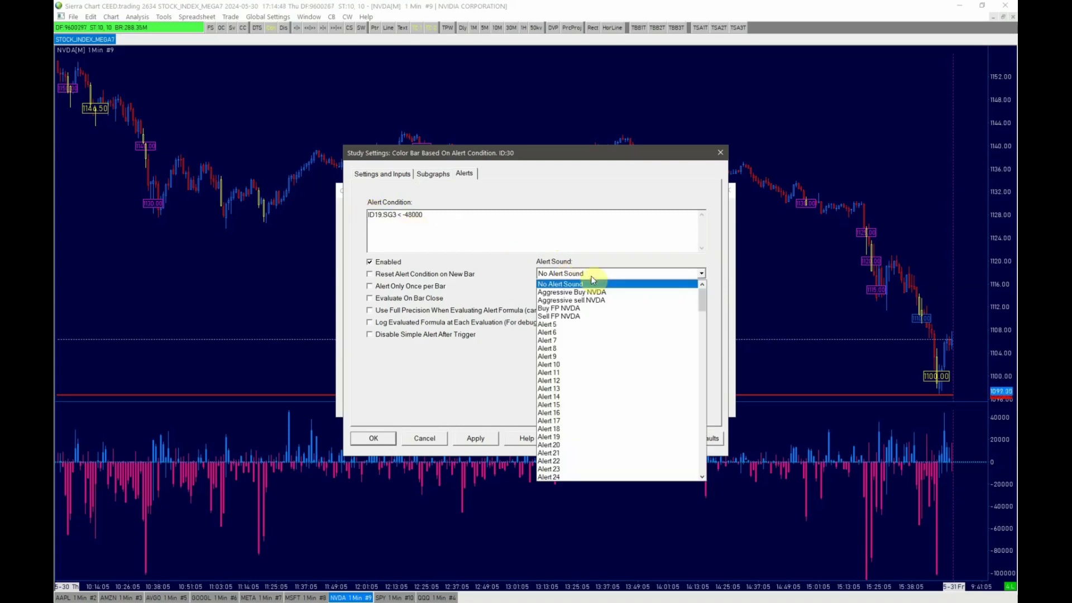
left_click(593, 300)
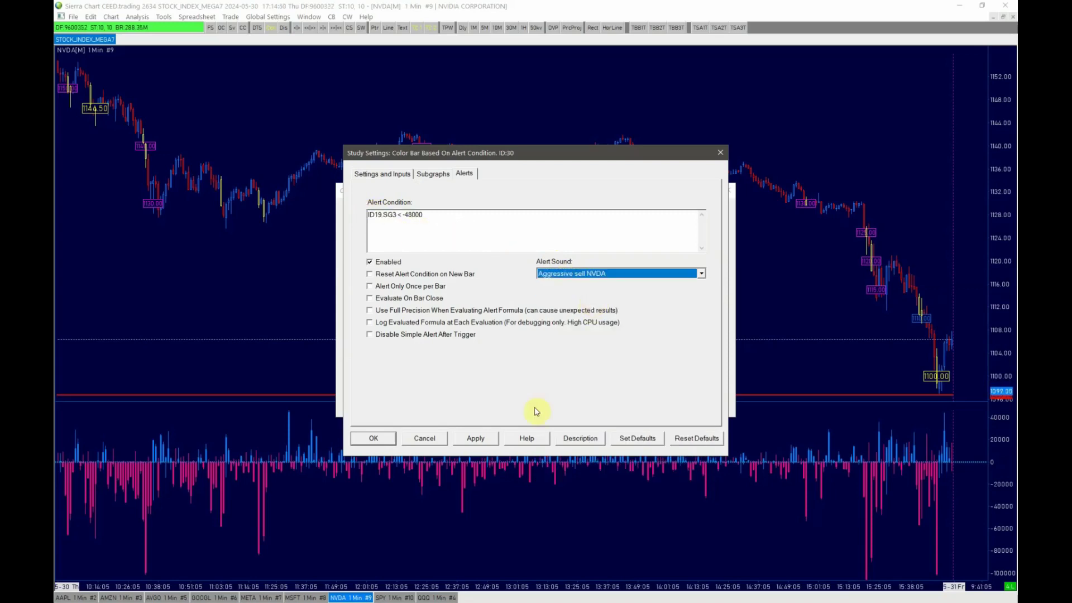
left_click(478, 437)
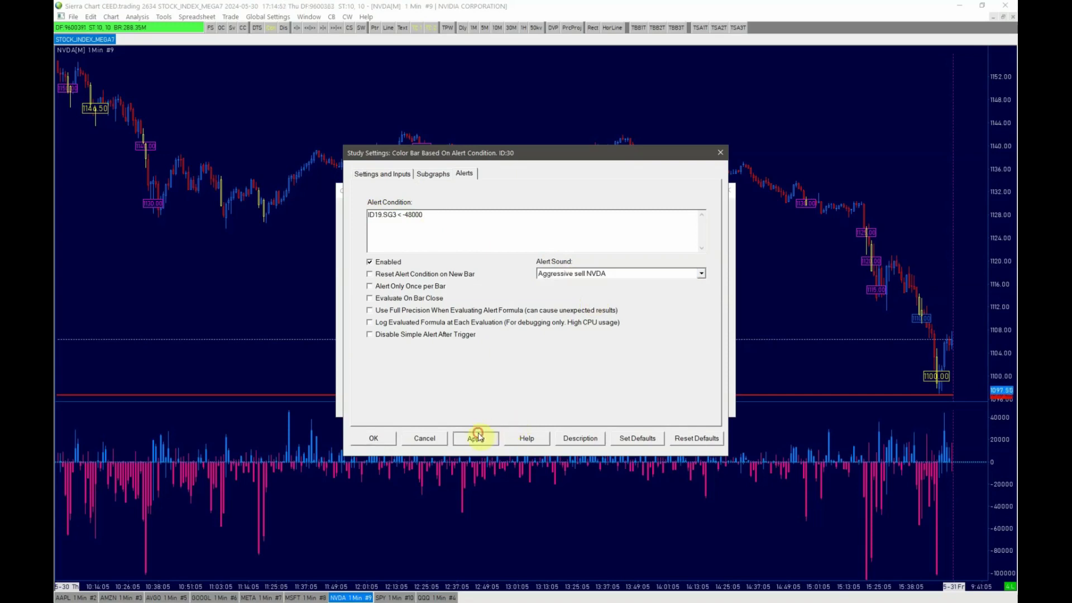
left_click(378, 438)
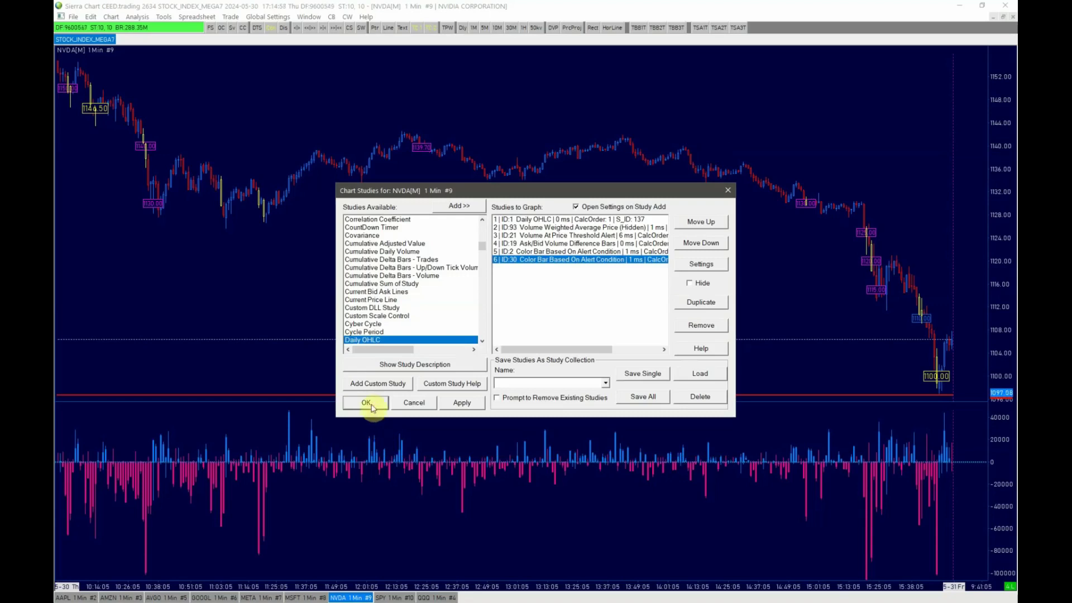
- Close Chart Studies and tile the nine 1 Min charts horizontally as a 3x3 grid
left_click(372, 406)
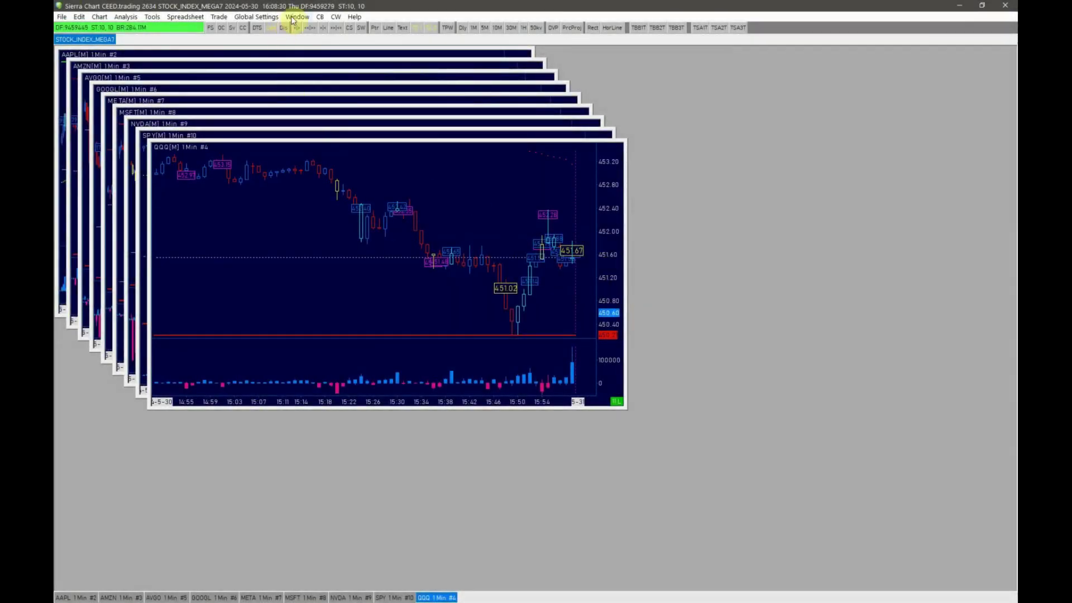
left_click(293, 18)
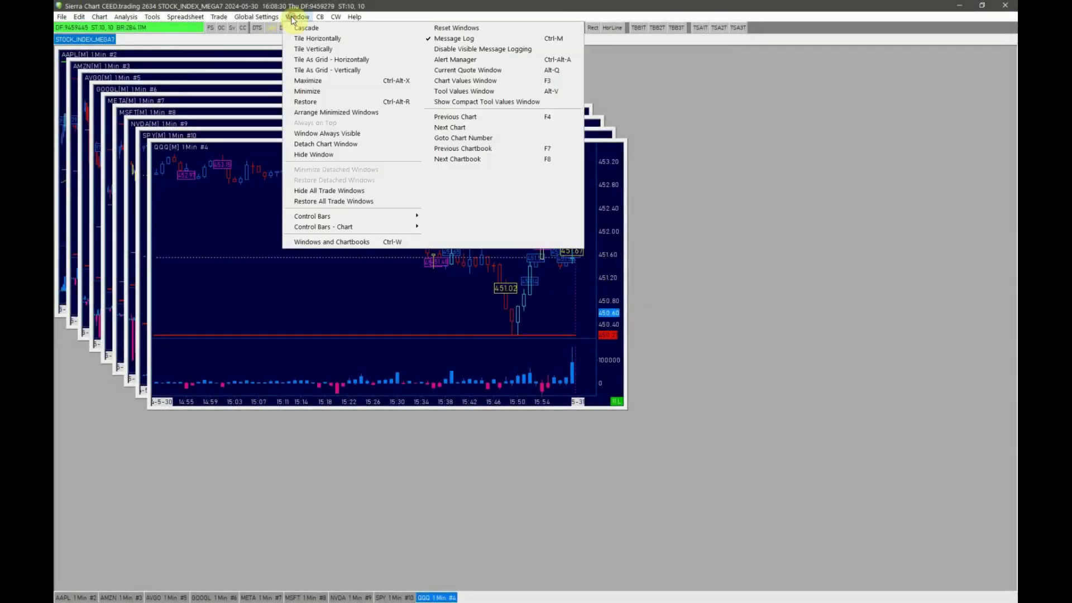
left_click(302, 63)
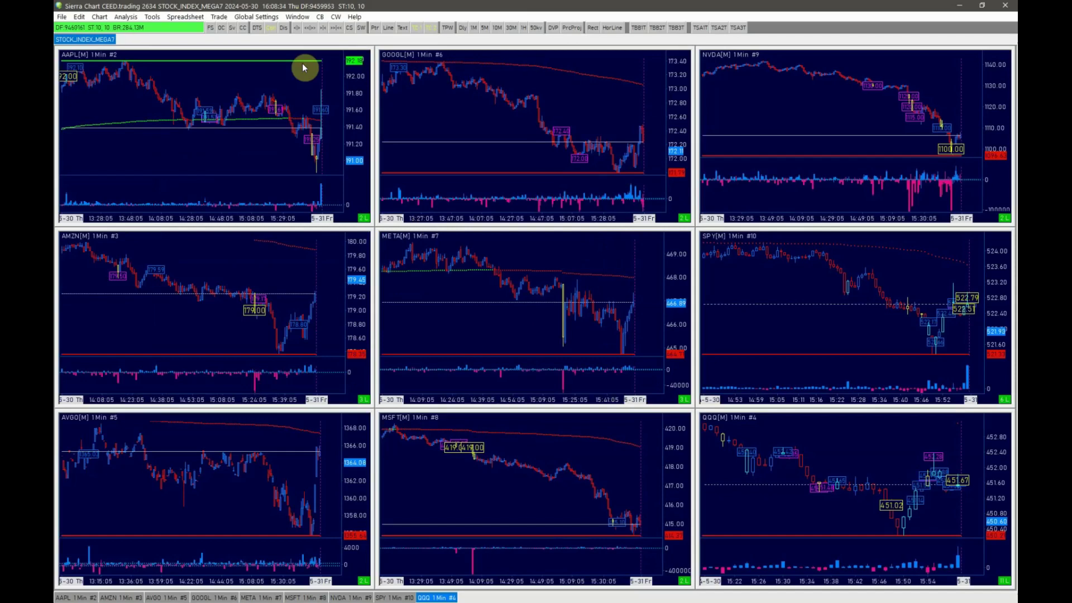